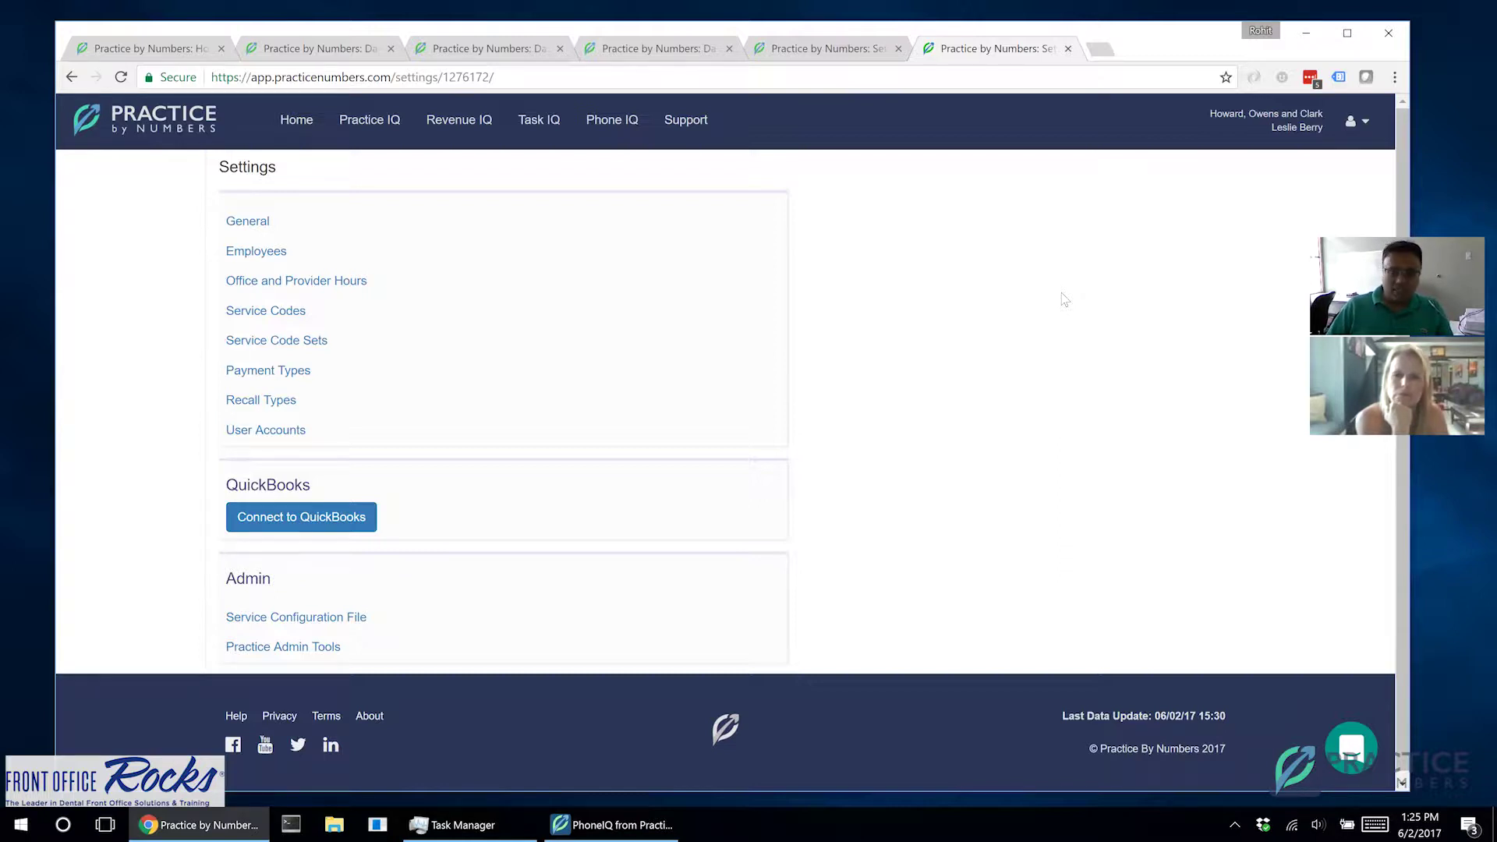
Open the practice's Settings page containing the QuickBooks connection option
{"action": "left_click", "coordinate": [1359, 119]}
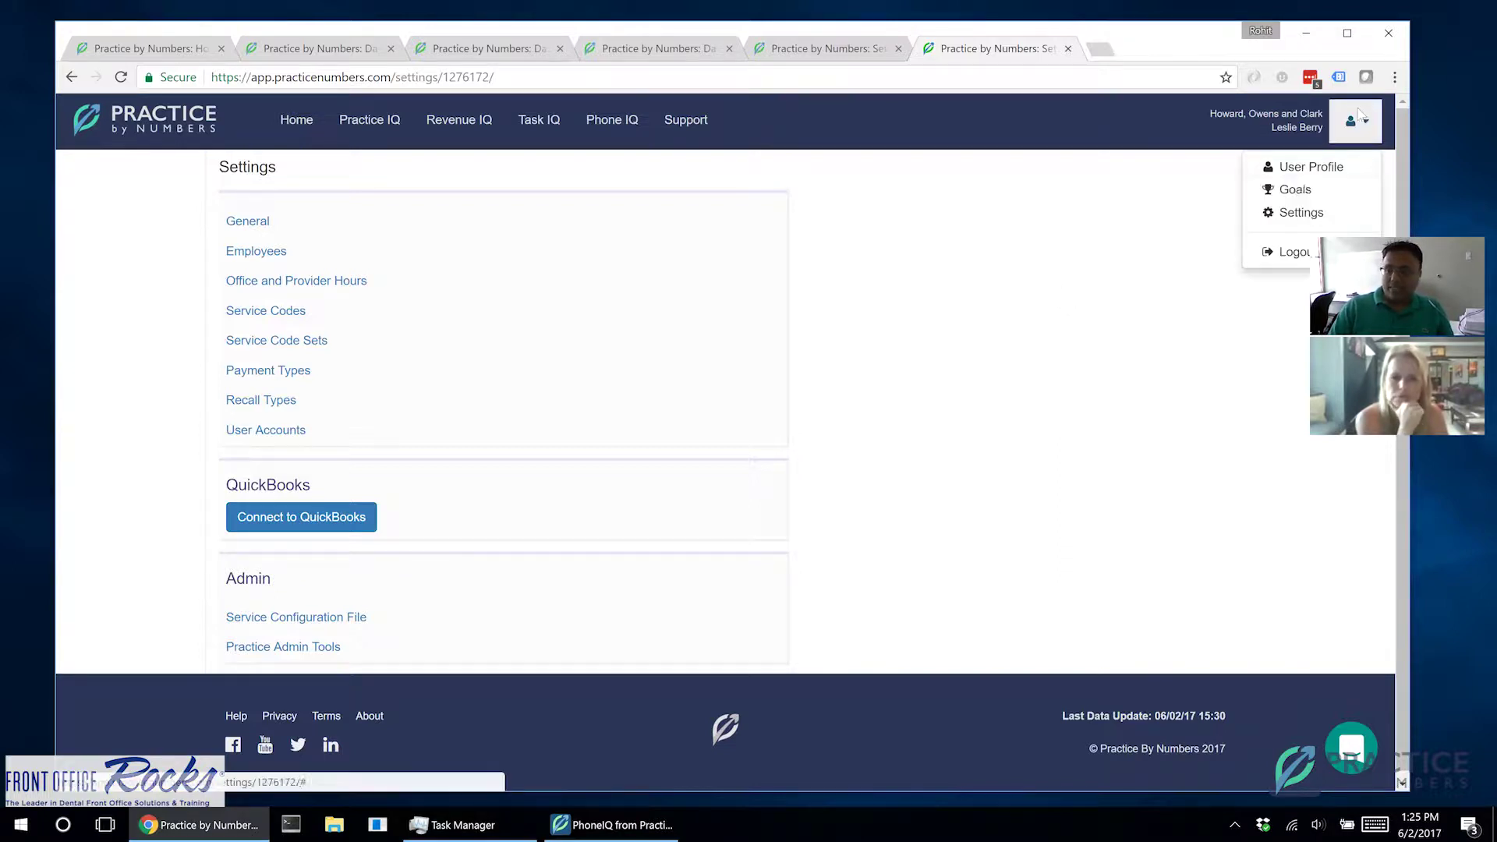
{"action": "left_click", "coordinate": [1287, 215]}
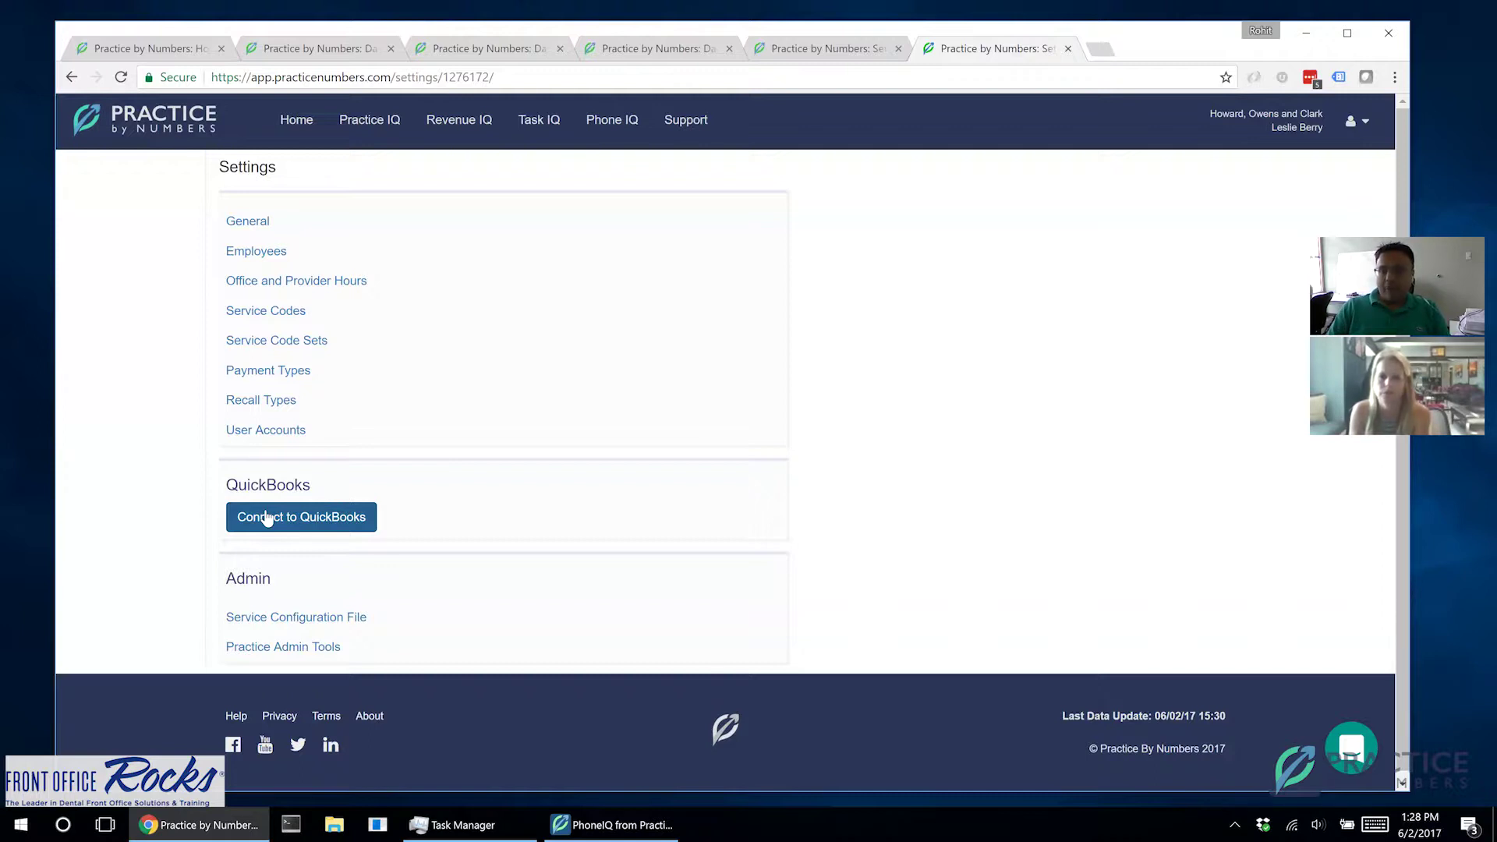
Switch to the Johnson Inc practice and open its QuickBooks account mapping from the practice settings
{"action": "left_click", "coordinate": [803, 52]}
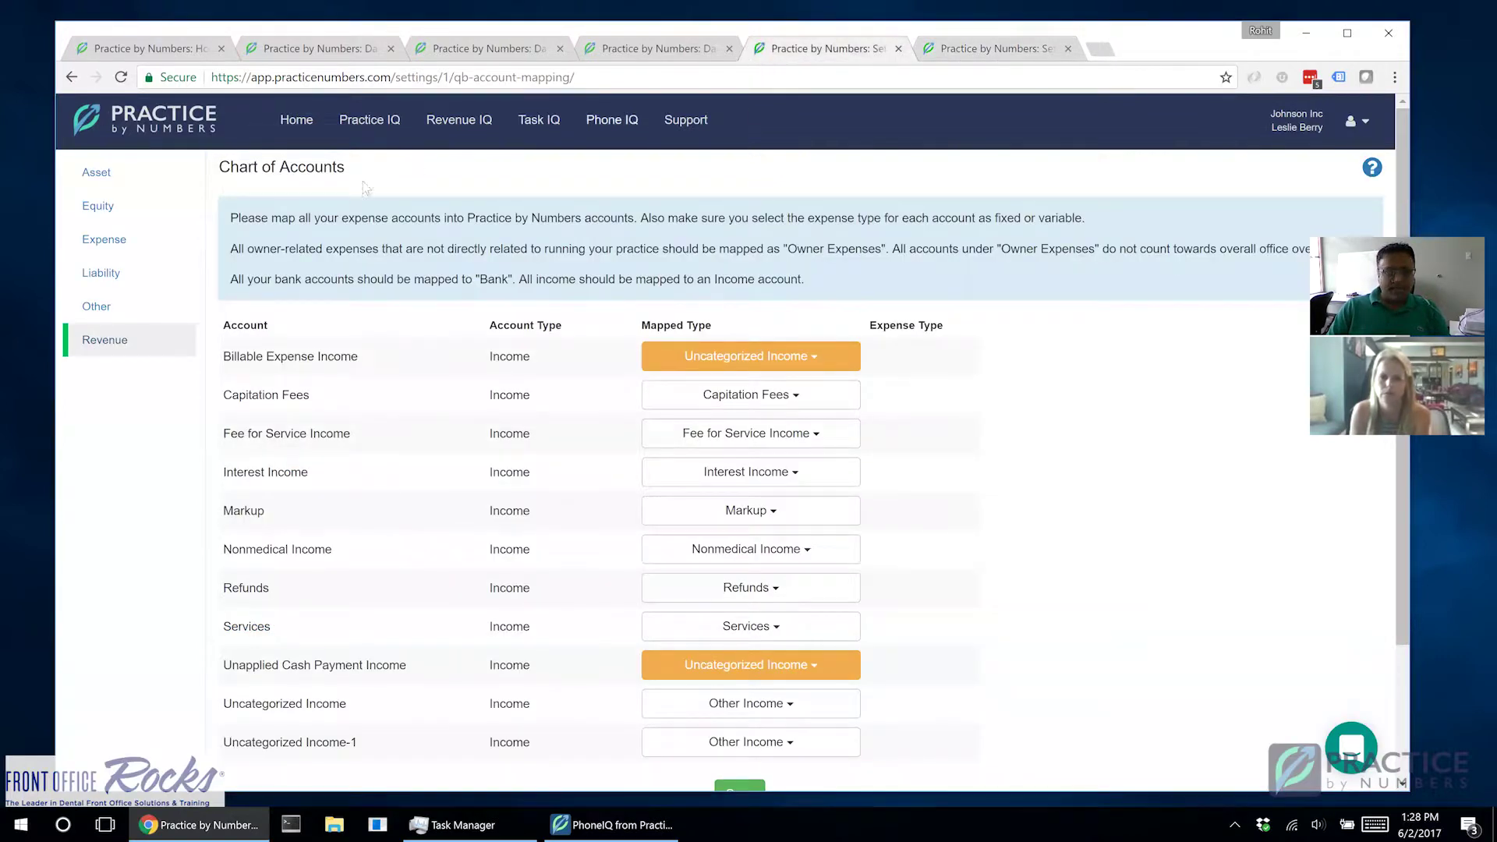
{"action": "left_click", "coordinate": [1357, 121]}
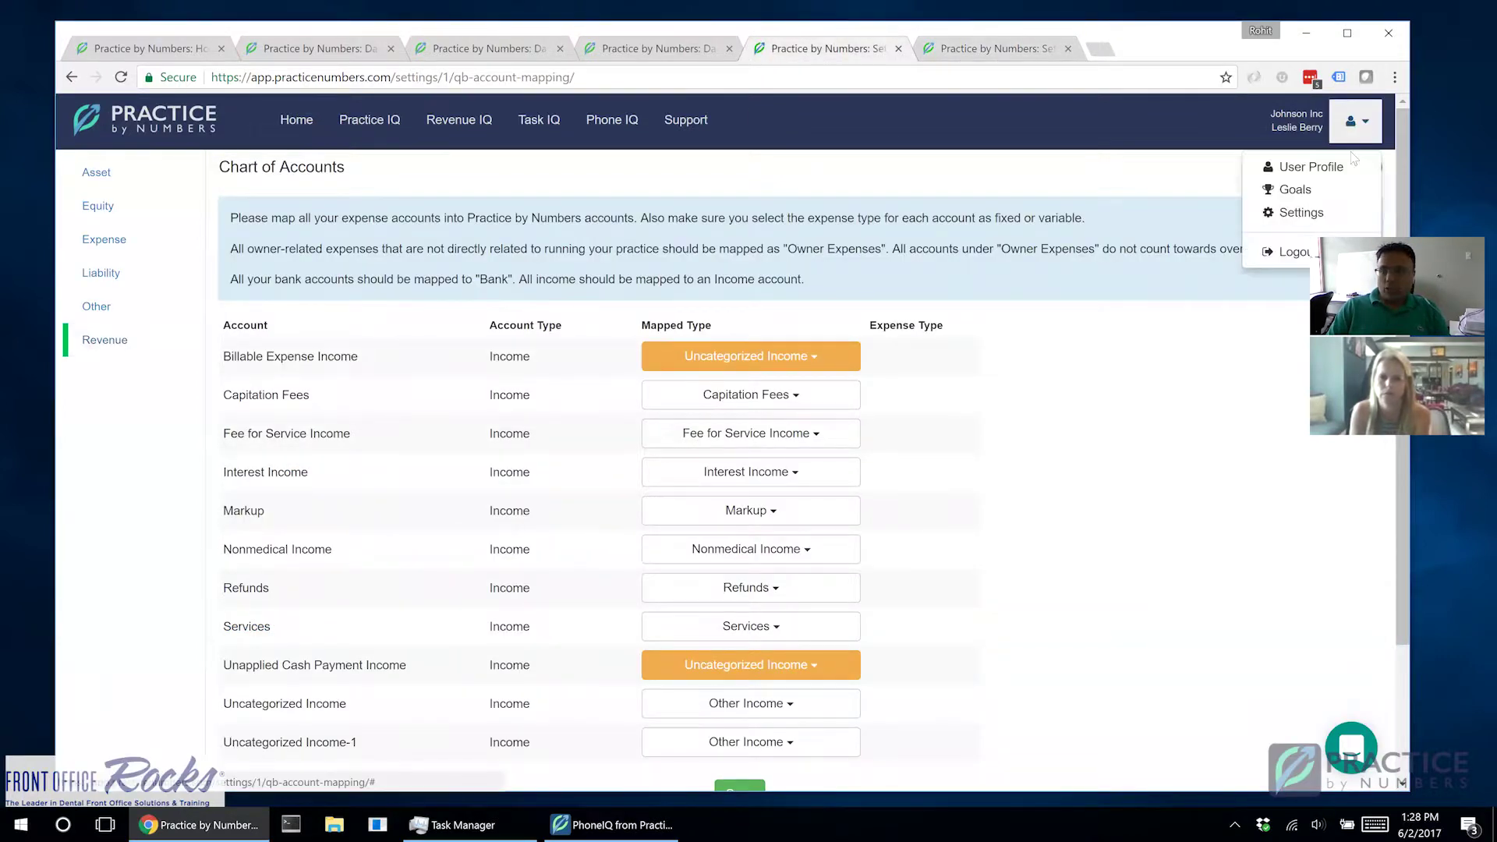
{"action": "left_click", "coordinate": [1307, 207]}
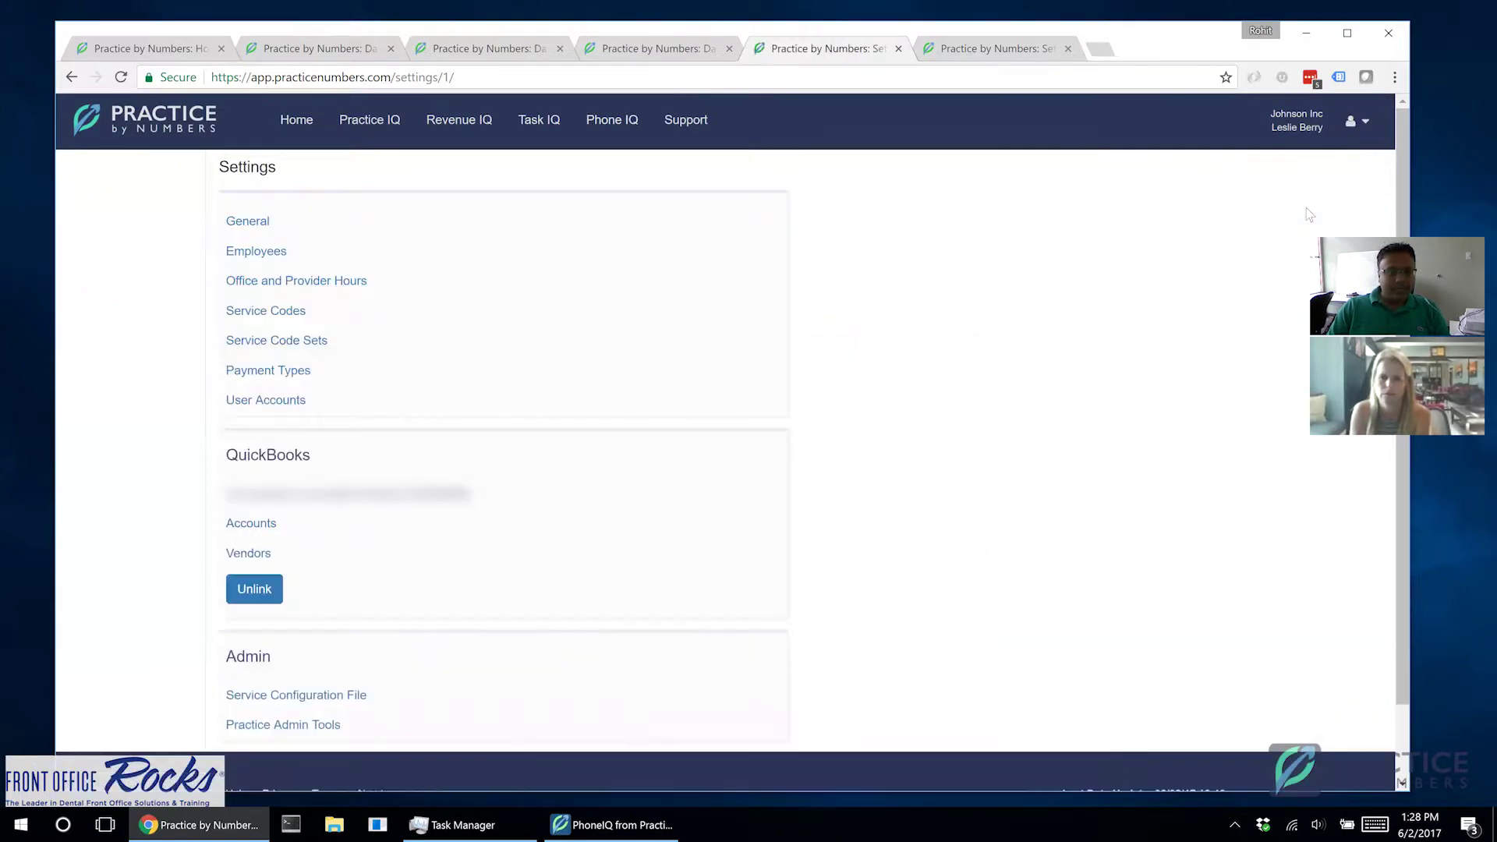
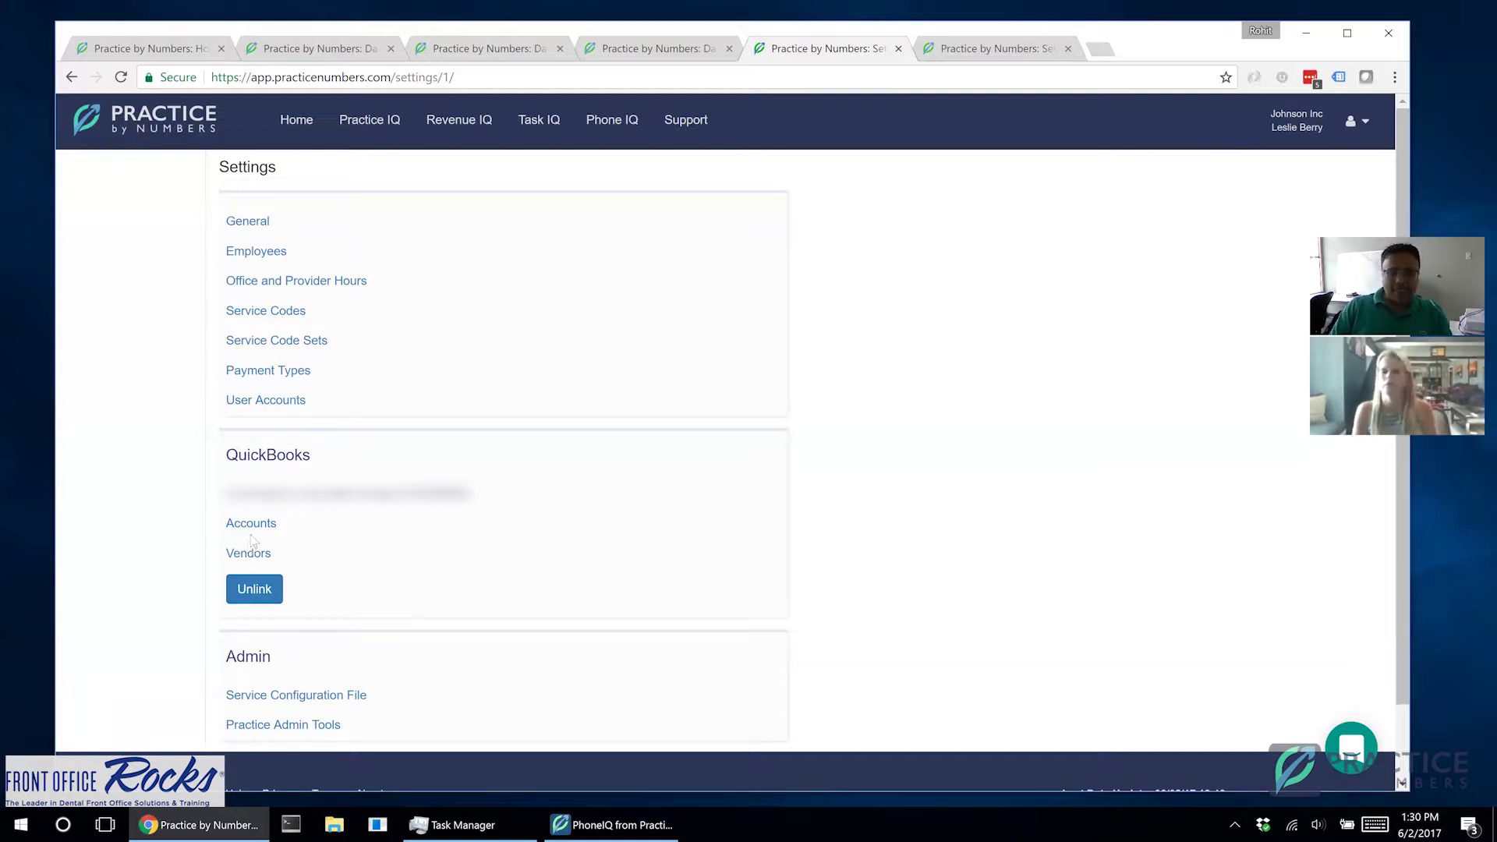
{"action": "left_click", "coordinate": [258, 532]}
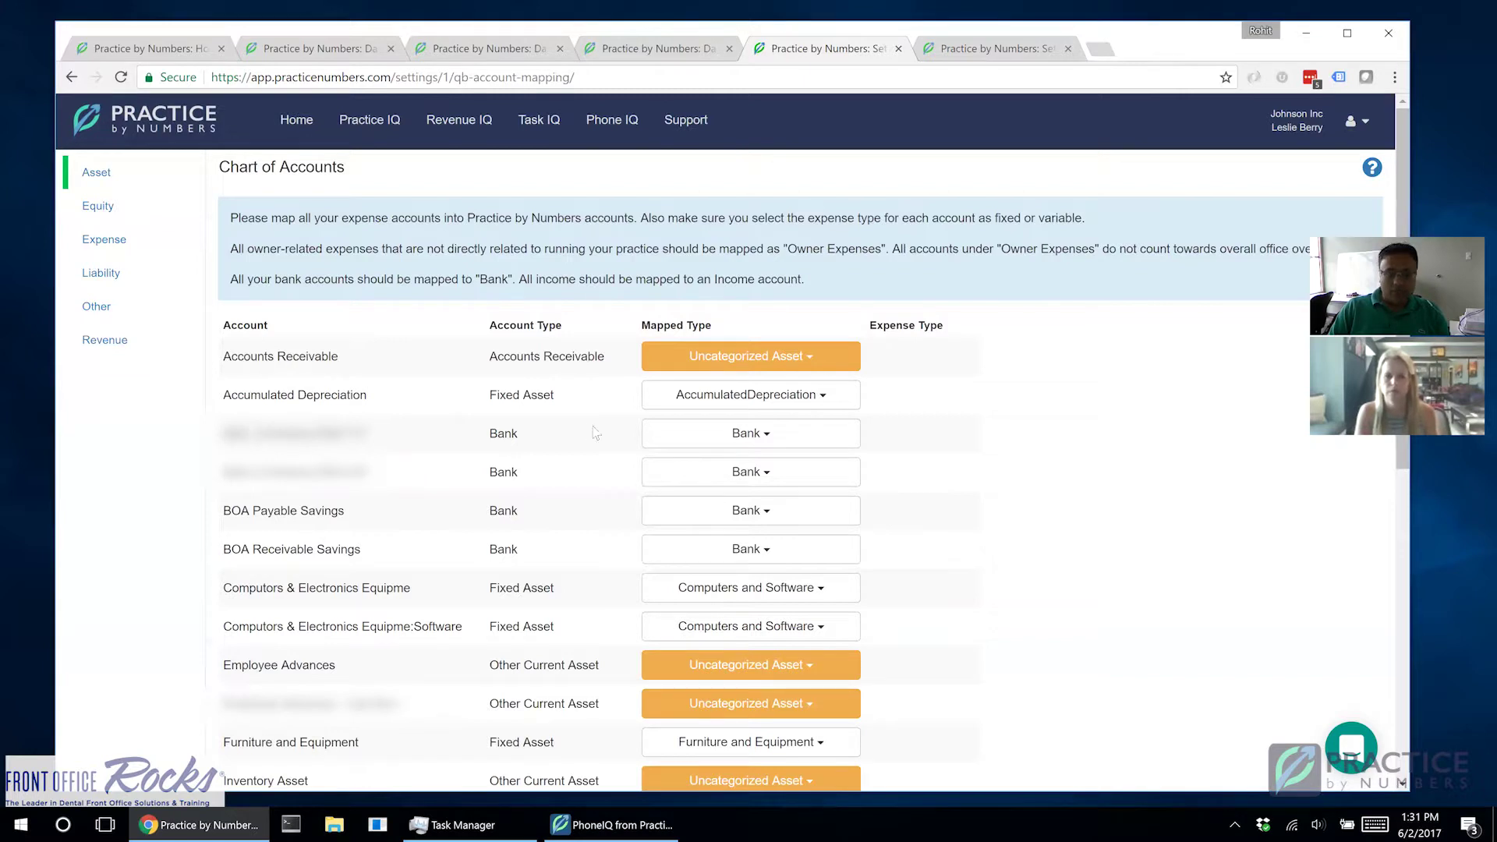
Review the mapped type choices for the first bank account in the Asset category, keeping its current mapping
{"action": "left_click", "coordinate": [745, 433]}
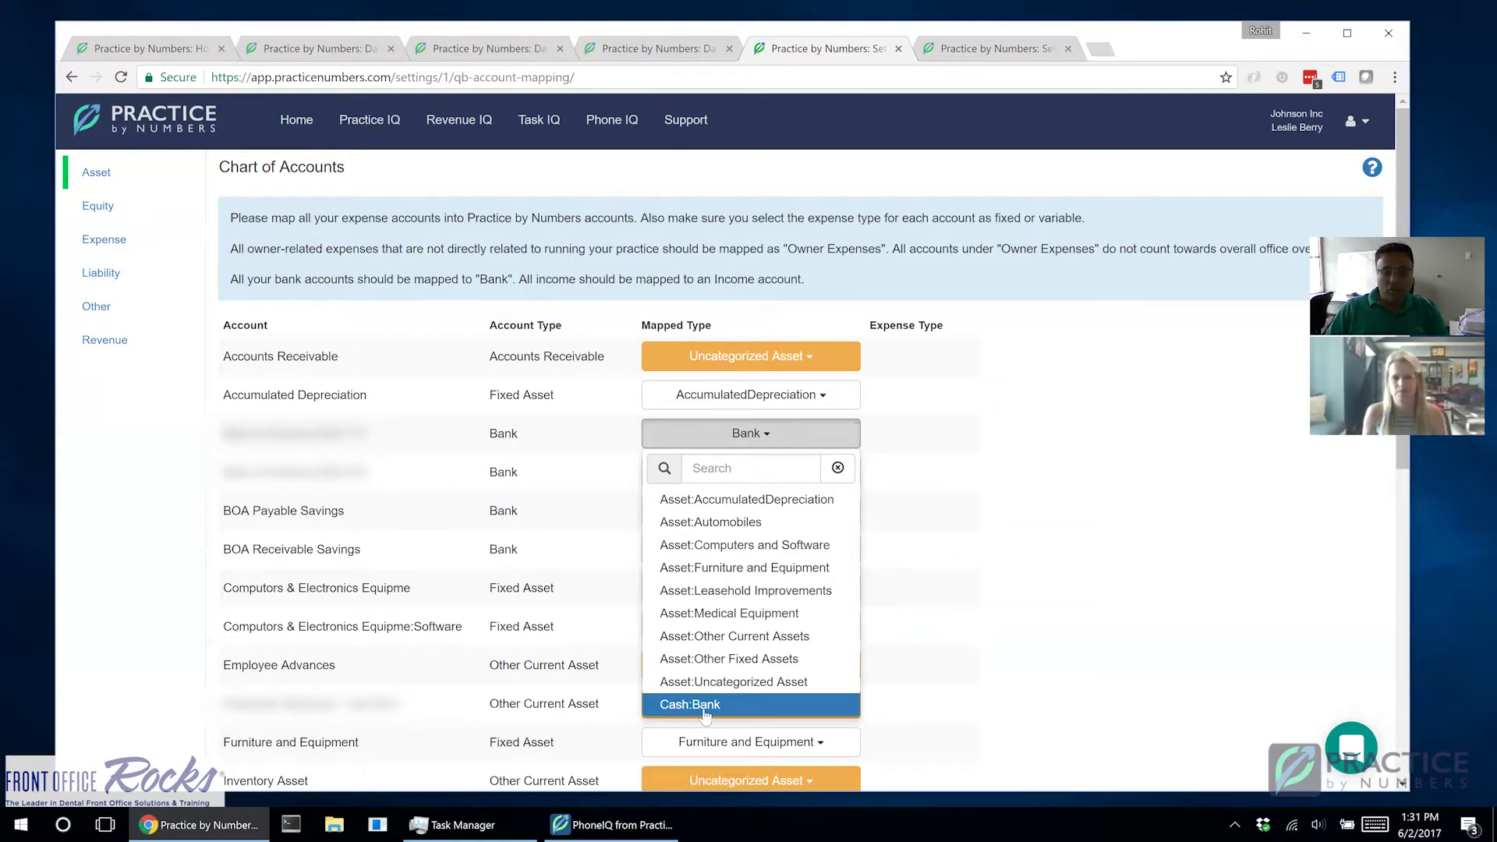
{"action": "left_click", "coordinate": [945, 563]}
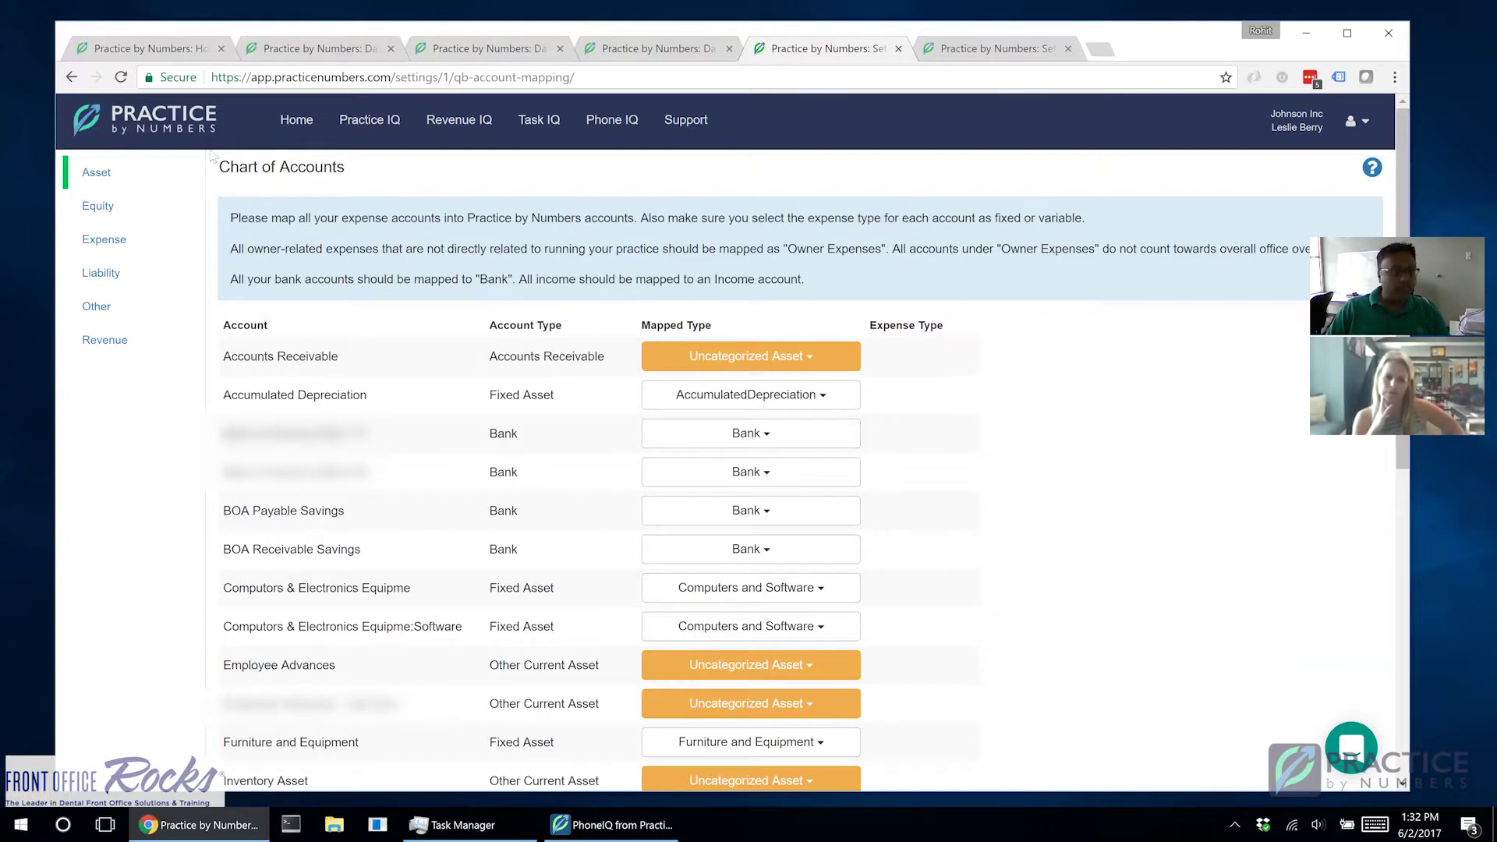
Go through the Equity, Expense and Revenue categories of the chart of accounts
{"action": "left_click", "coordinate": [101, 213]}
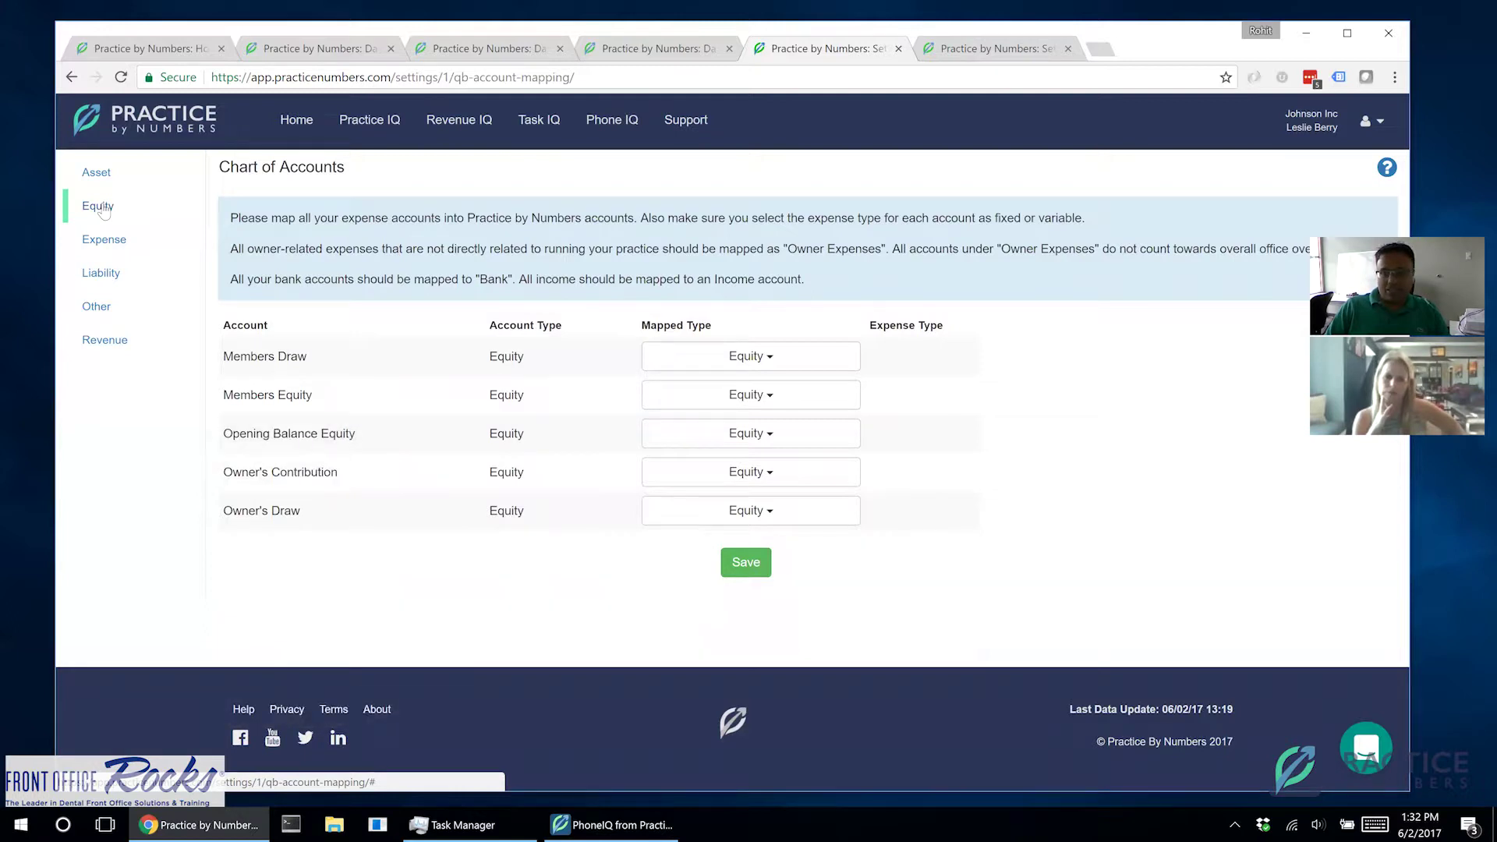
{"action": "left_click", "coordinate": [80, 246]}
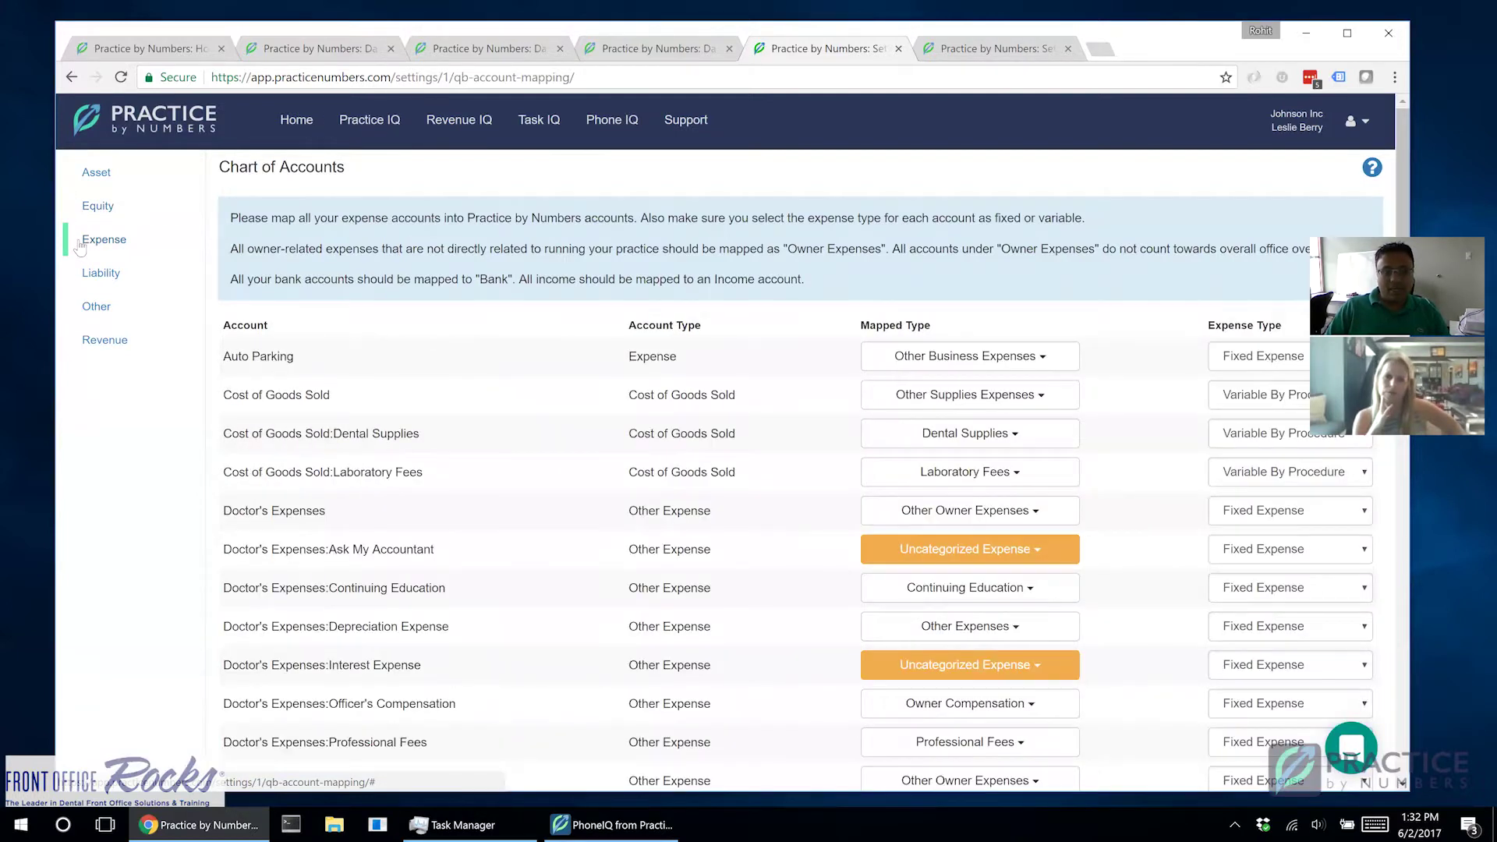
{"action": "left_click", "coordinate": [86, 343]}
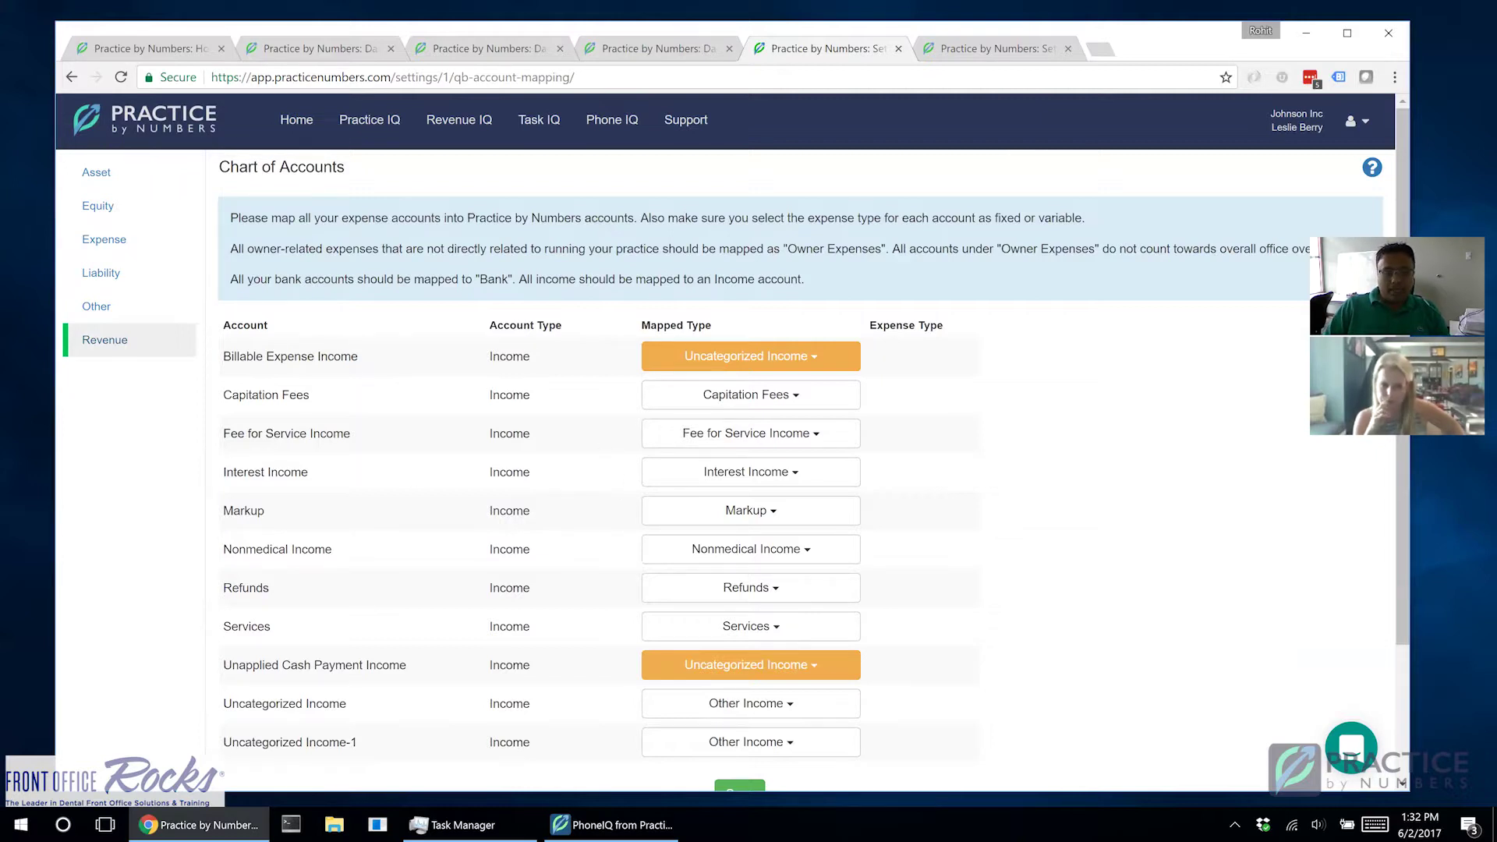
Highlight the Refunds row among the revenue accounts to examine its mapping, and clear the highlight
{"action": "left_click_drag", "start_coordinate": [221, 588], "coordinate": [753, 598]}
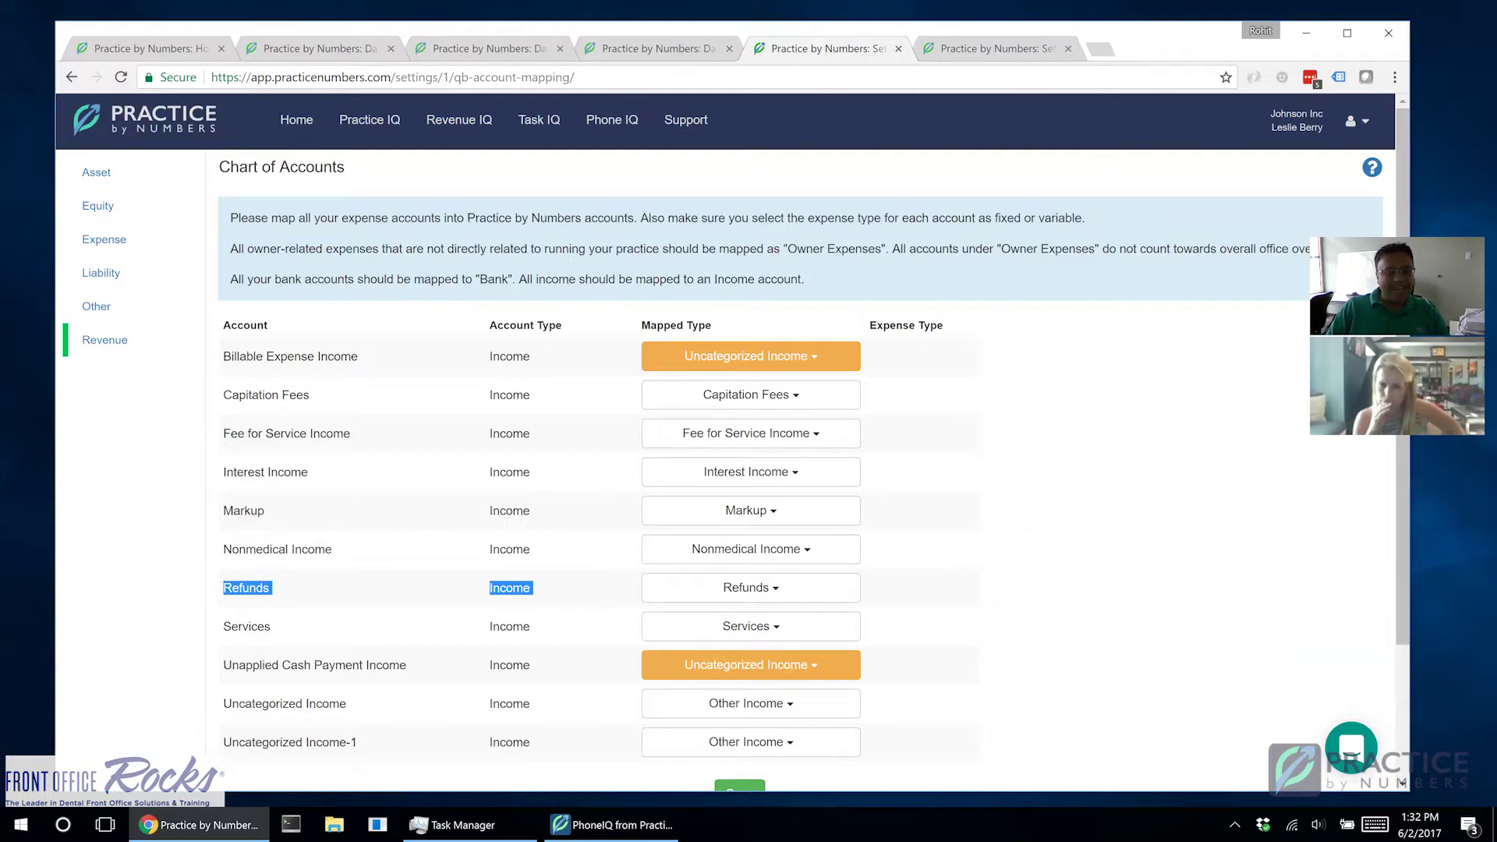
{"action": "left_click_drag", "start_coordinate": [538, 557], "coordinate": [772, 279]}
{"action": "left_click", "coordinate": [975, 527]}
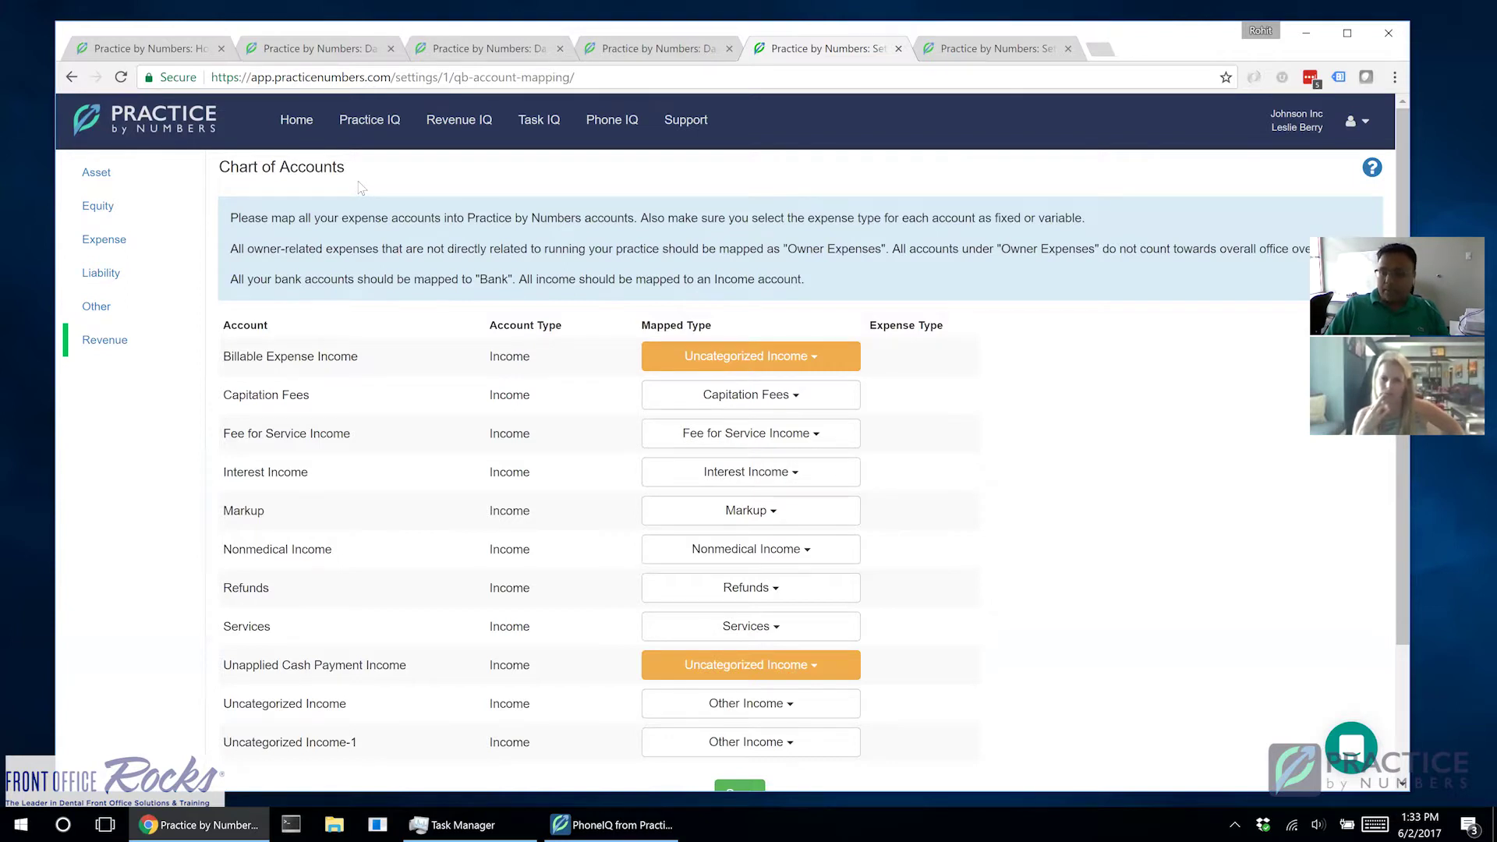
Return to the Expense accounts and examine their Mapped Type and Expense Type columns
{"action": "left_click", "coordinate": [105, 241]}
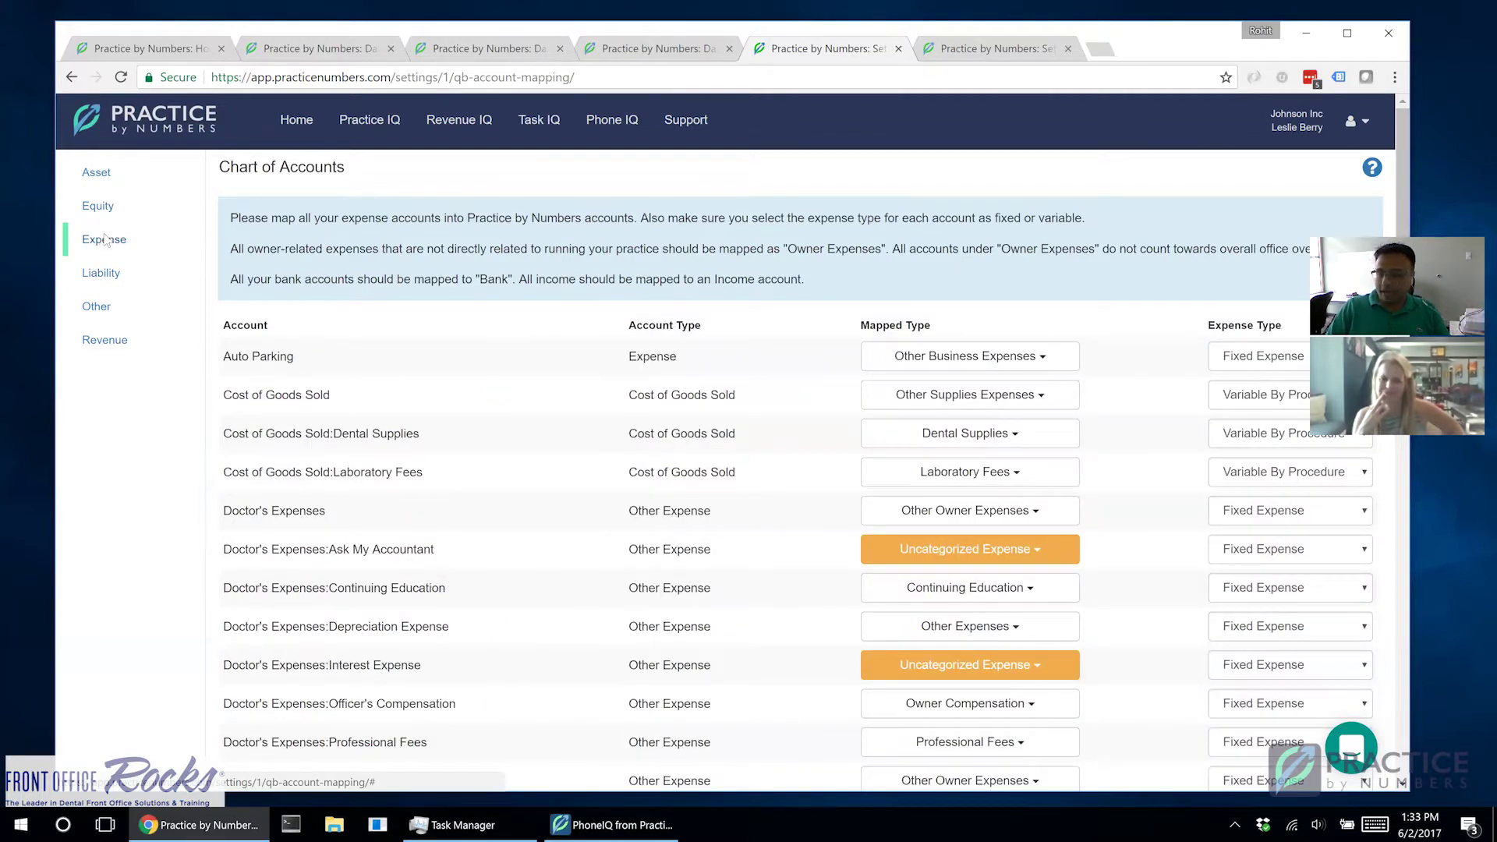
{"action": "left_click", "coordinate": [105, 241]}
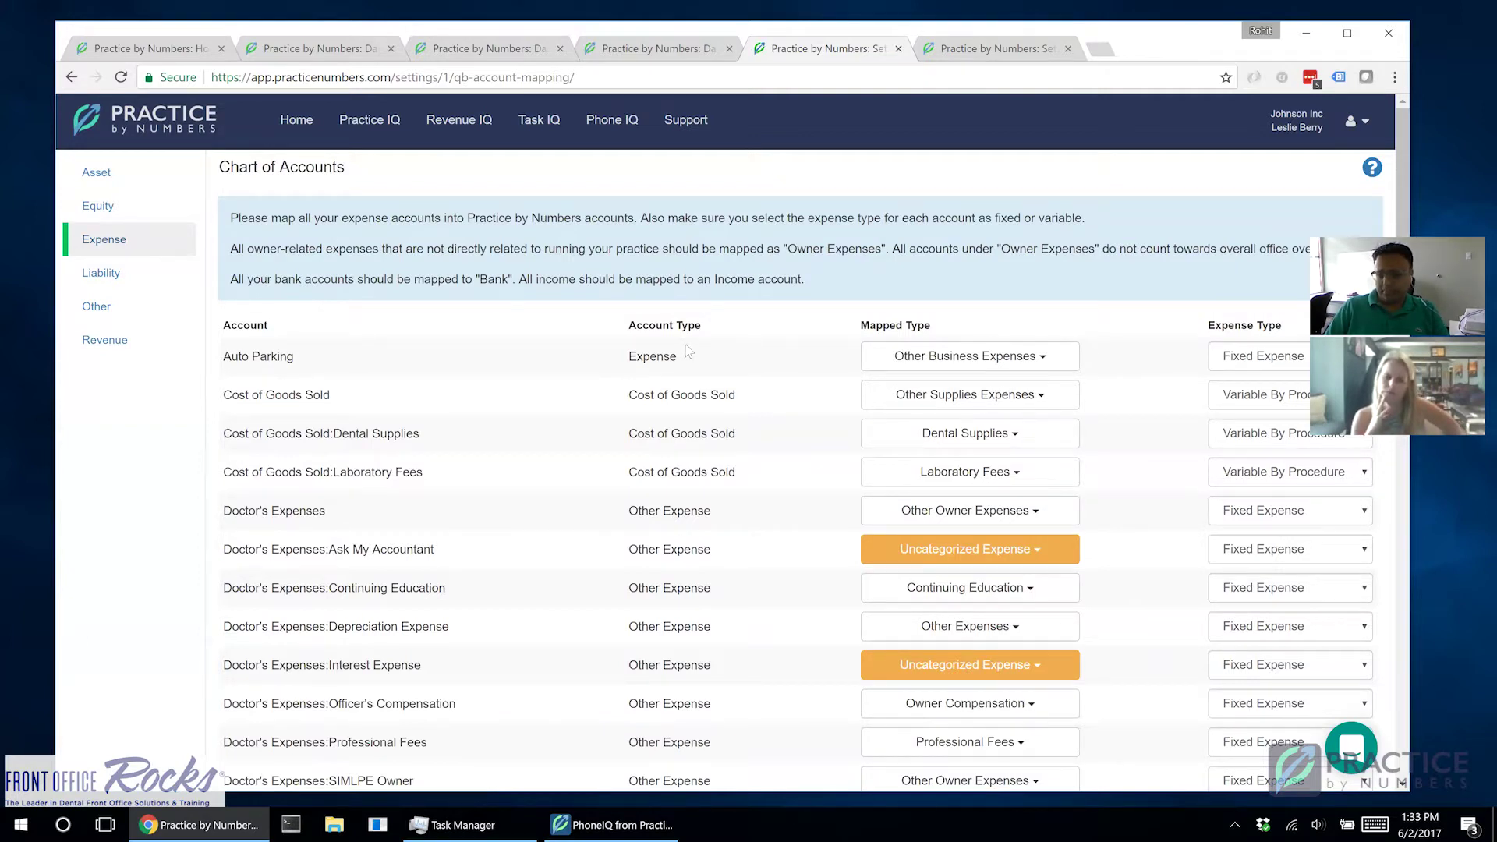
{"action": "left_click_drag", "start_coordinate": [869, 326], "coordinate": [932, 326]}
{"action": "left_click_drag", "start_coordinate": [1208, 325], "coordinate": [1285, 326]}
{"action": "left_click", "coordinate": [1283, 326]}
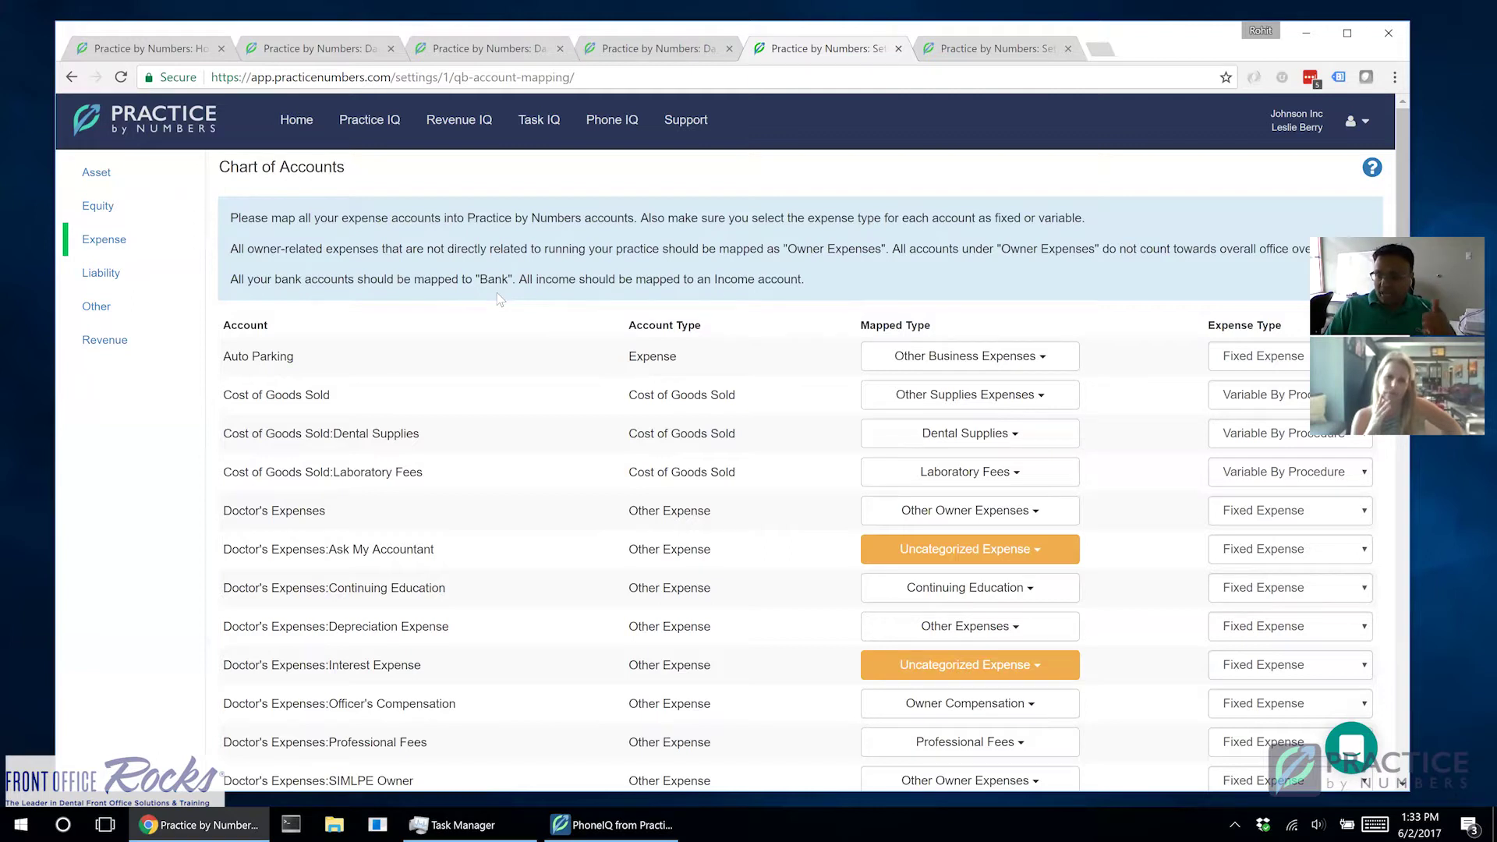
Review the full list of mapped type choices for the Auto Parking account, from Advertising to Owner Expenses, without changing its mapping
{"action": "left_click", "coordinate": [1045, 357]}
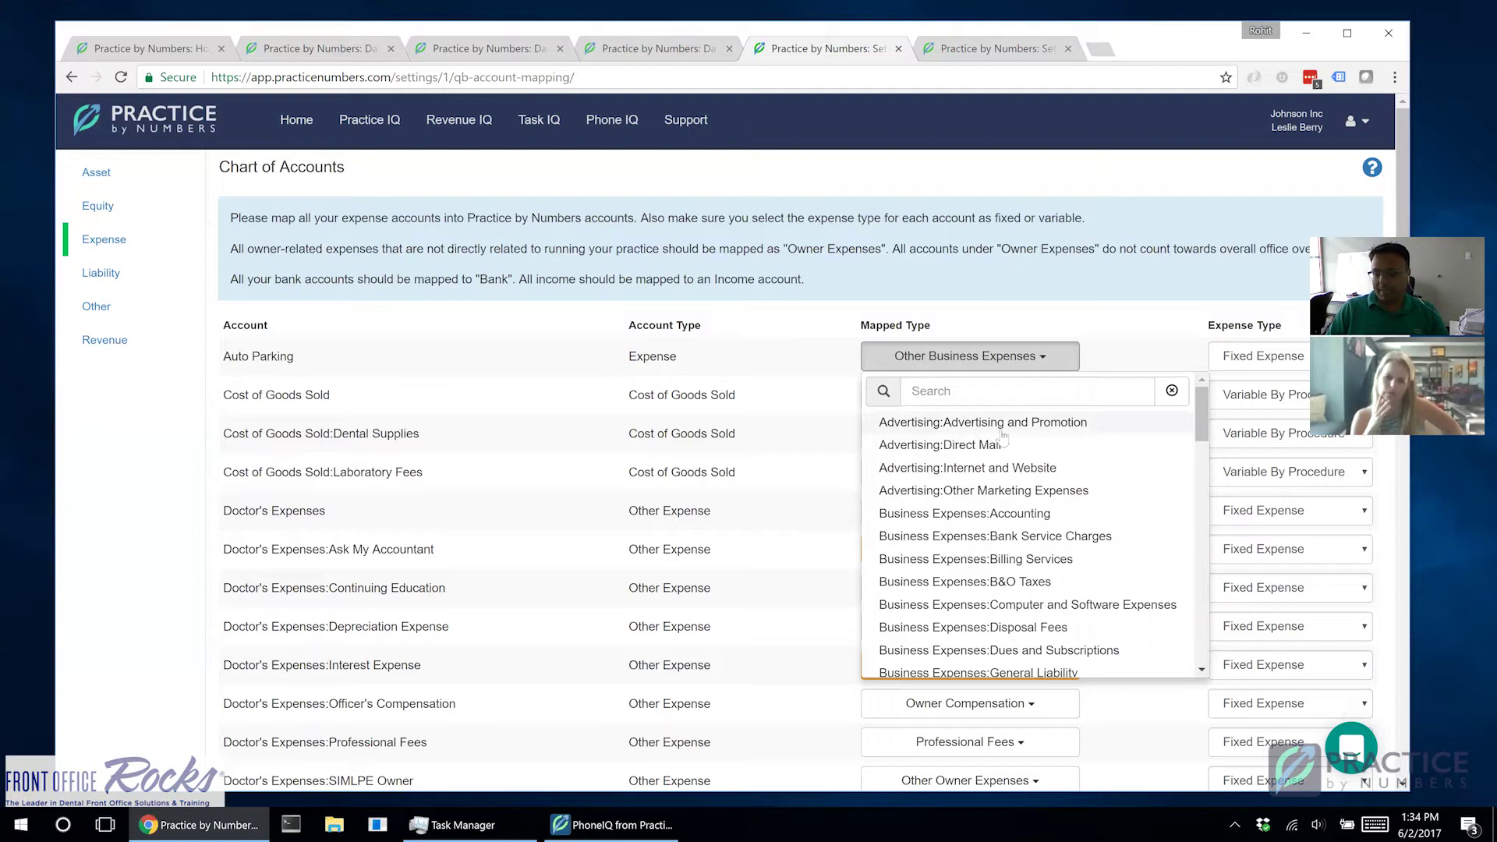
{"action": "scroll", "coordinate": [1203, 443], "scroll_direction": "down", "scroll_amount": 1}
{"action": "scroll", "coordinate": [1204, 442], "scroll_direction": "down", "scroll_amount": 2}
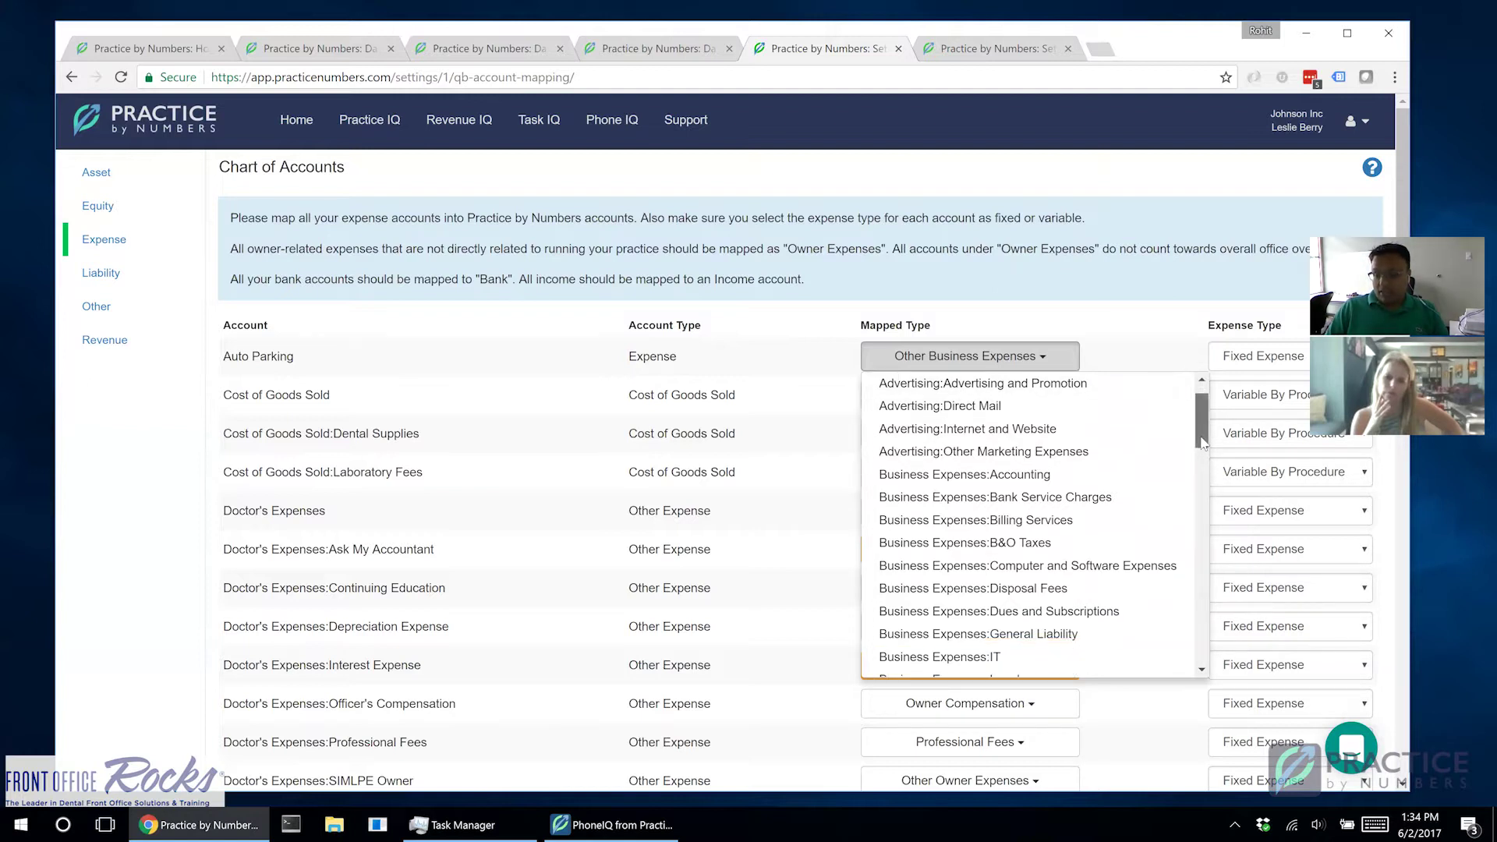
{"action": "left_click_drag", "start_coordinate": [1202, 442], "coordinate": [1202, 568]}
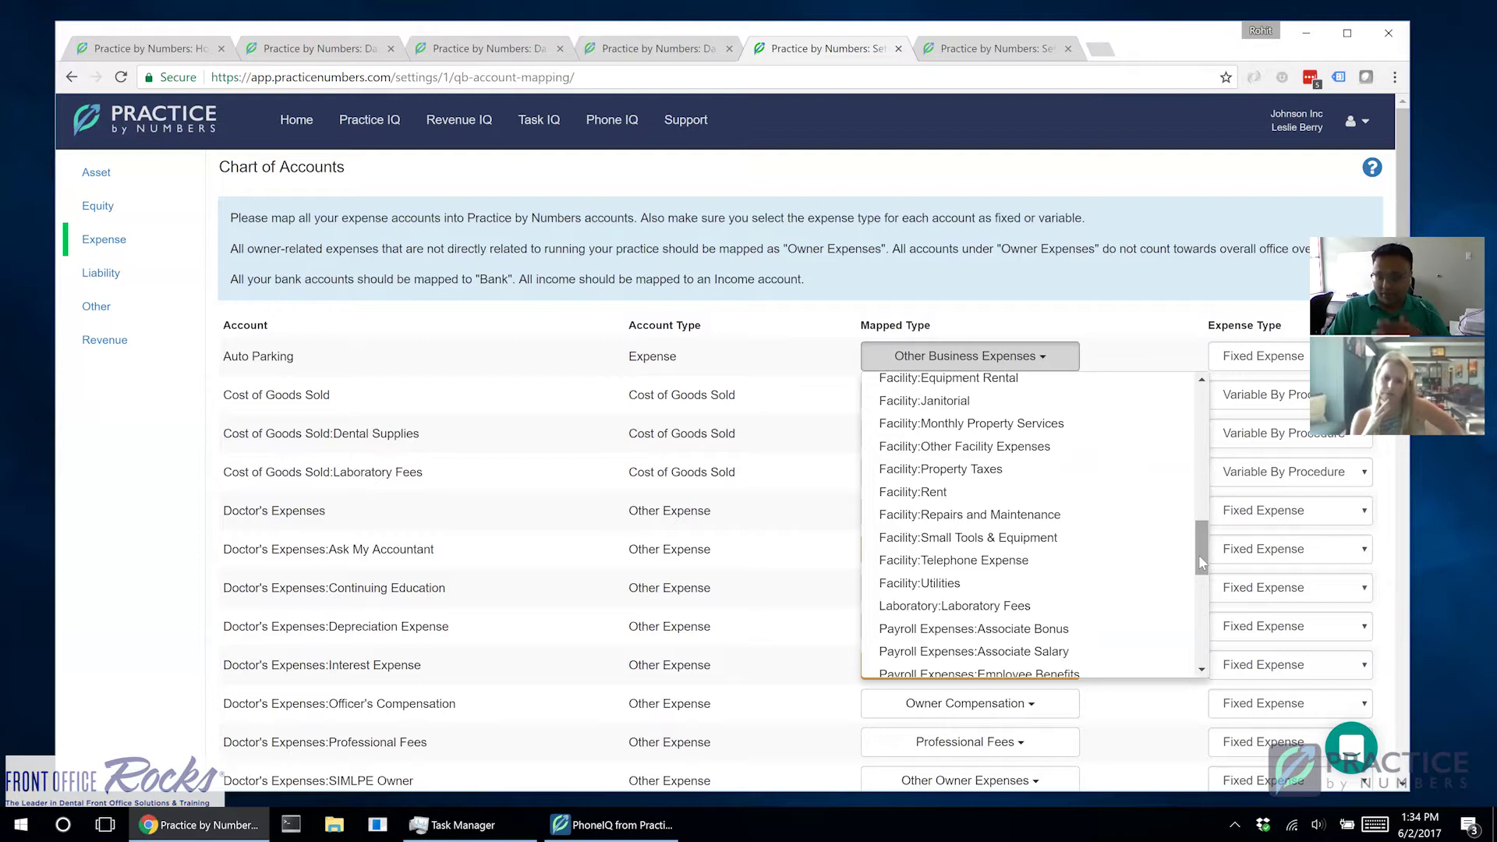
{"action": "left_click_drag", "start_coordinate": [1200, 555], "coordinate": [1203, 565]}
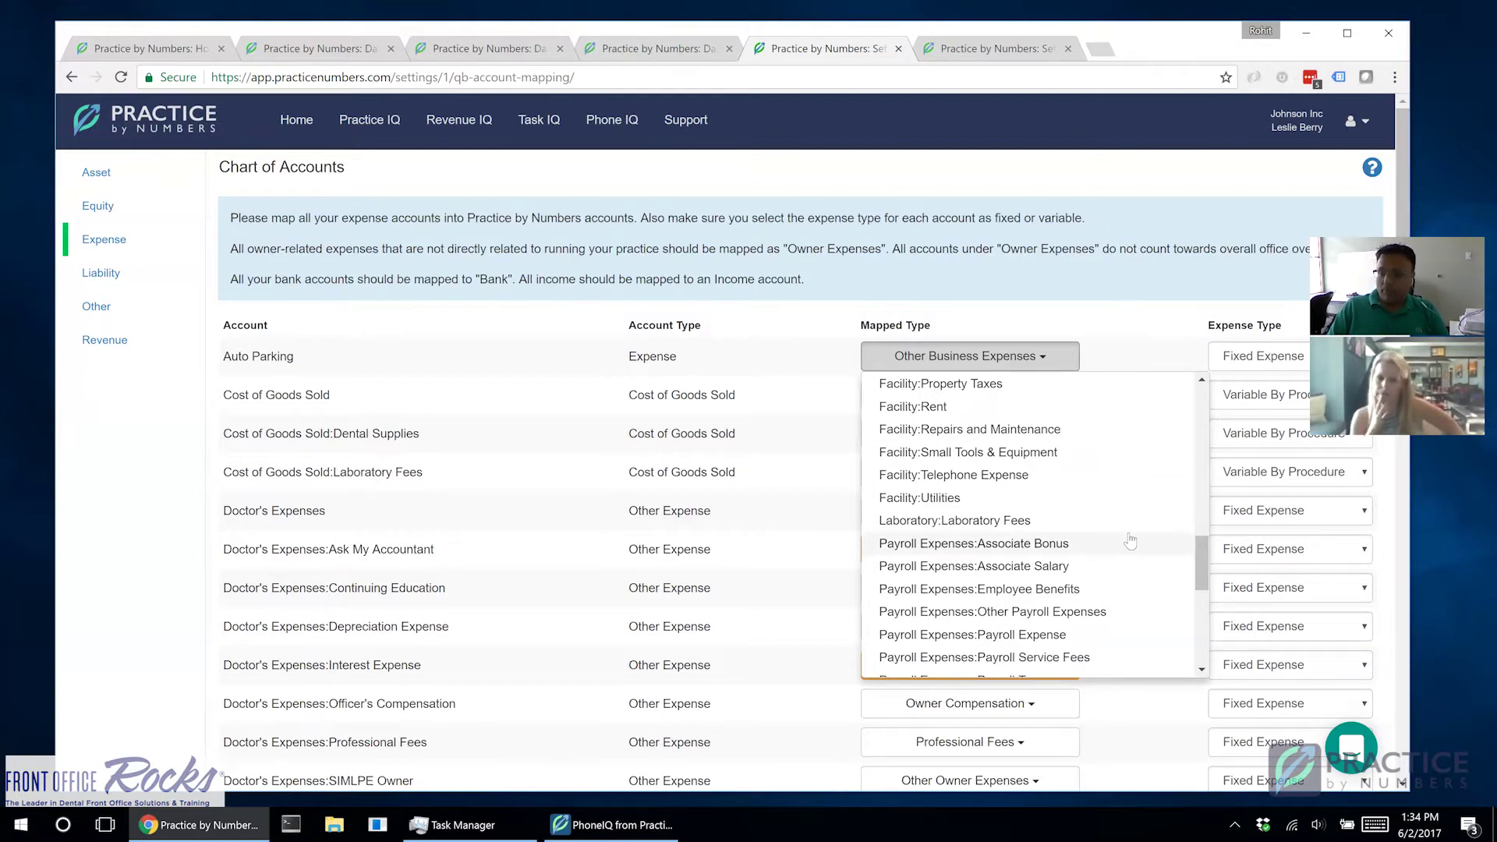
{"action": "left_click_drag", "start_coordinate": [1203, 563], "coordinate": [1204, 578]}
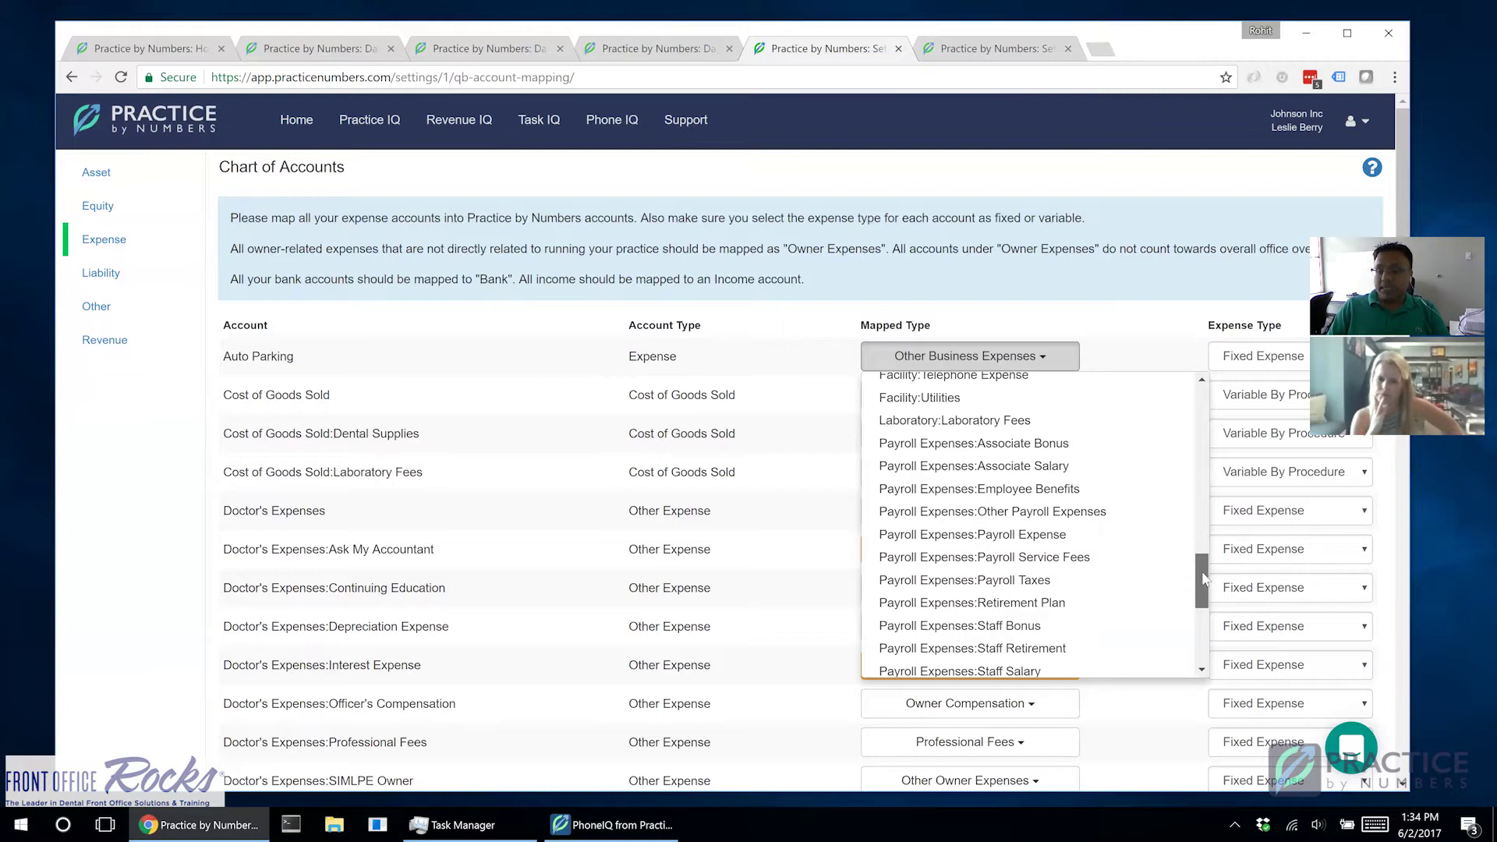
{"action": "mouse_move", "coordinate": [1203, 578]}
{"action": "left_mouse_down"}
{"action": "mouse_move", "coordinate": [1201, 538]}
{"action": "mouse_move", "coordinate": [1199, 598]}
{"action": "left_mouse_up"}
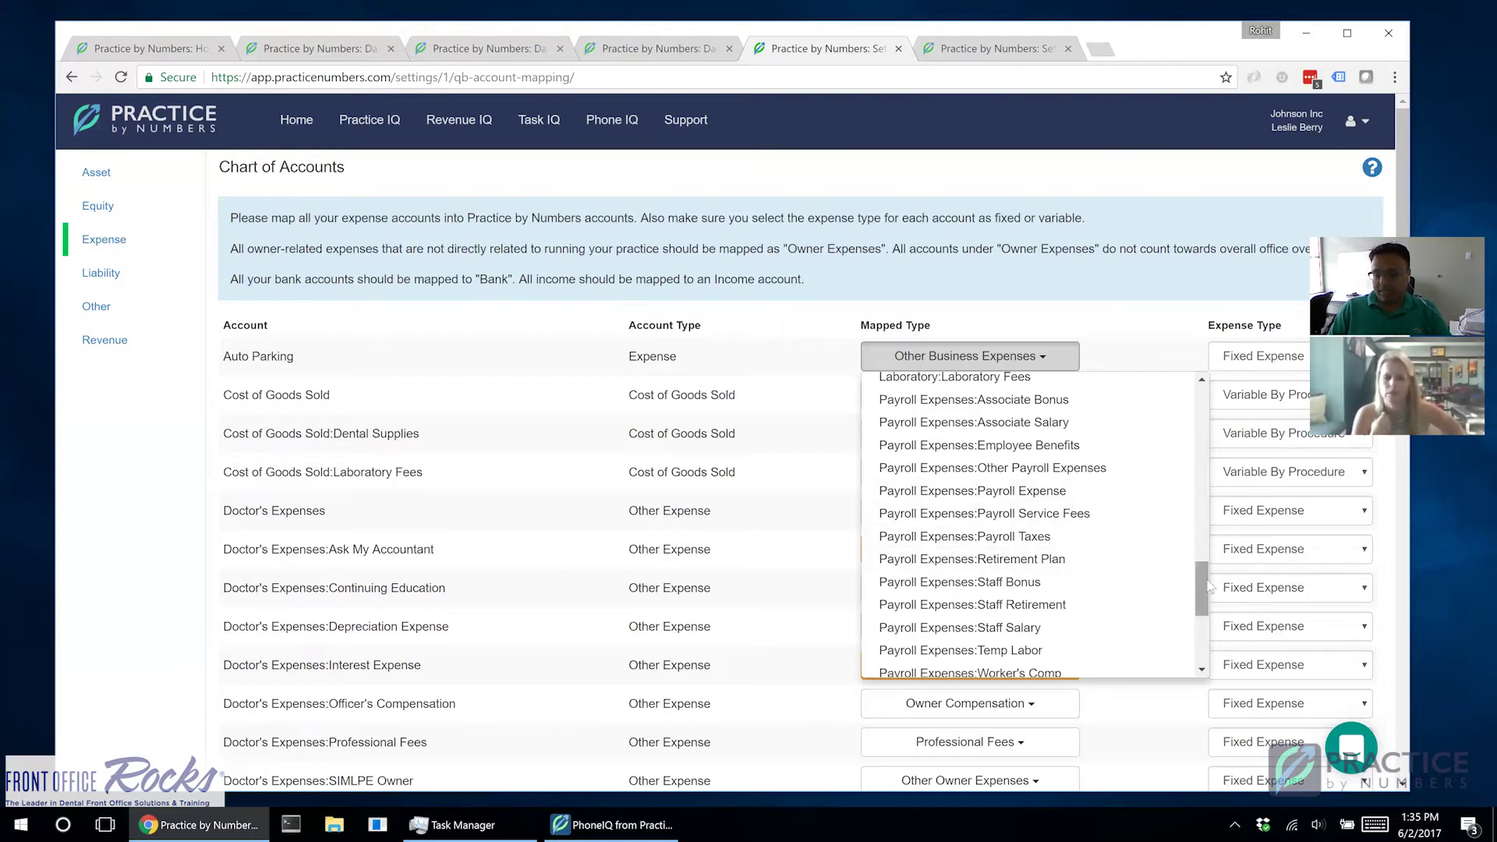
{"action": "left_click_drag", "start_coordinate": [1206, 586], "coordinate": [1208, 591]}
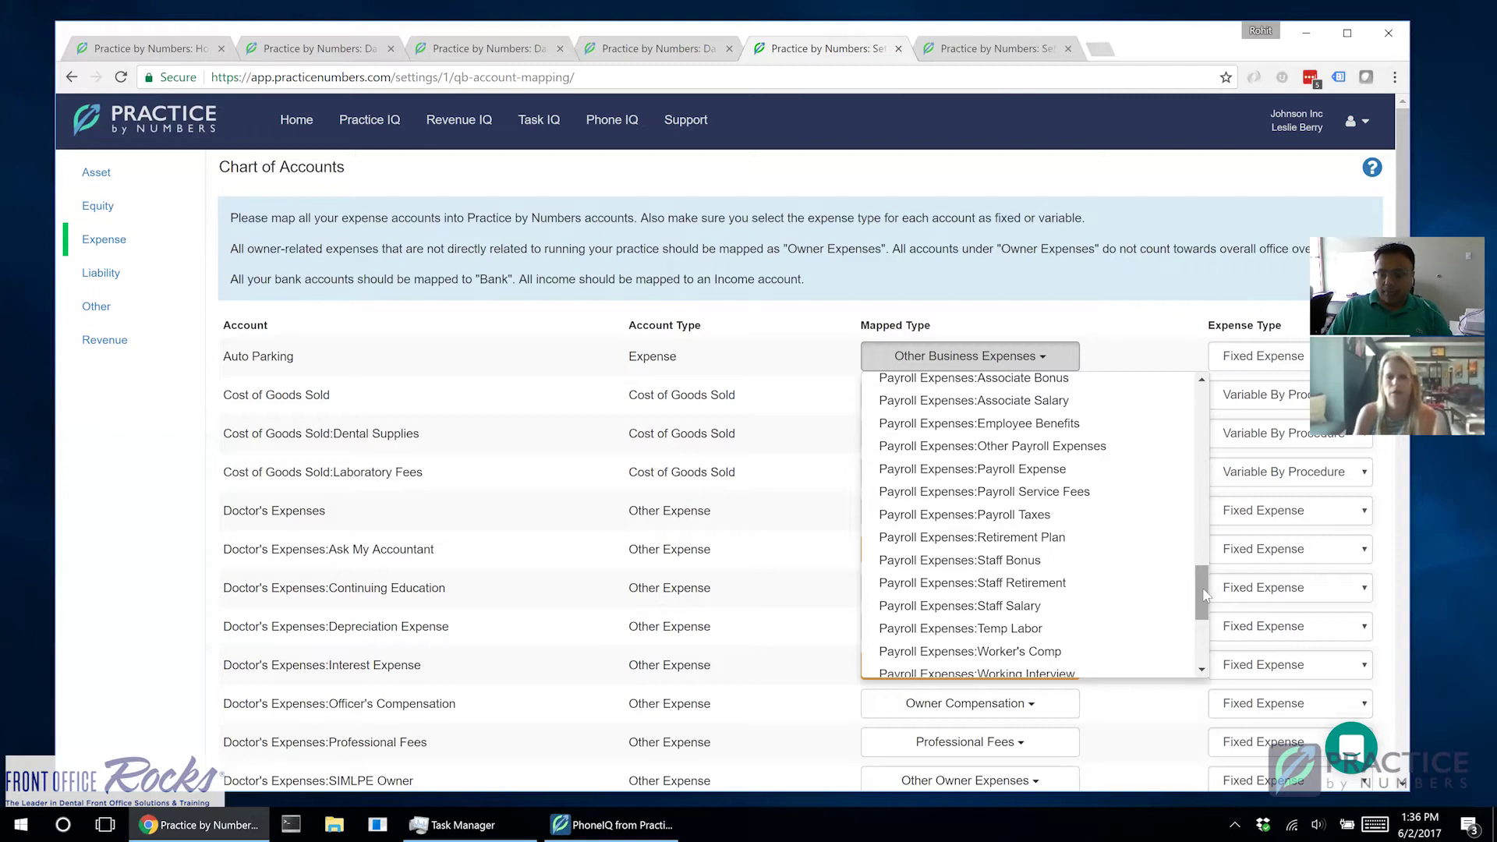
{"action": "left_click_drag", "start_coordinate": [1202, 594], "coordinate": [1204, 607]}
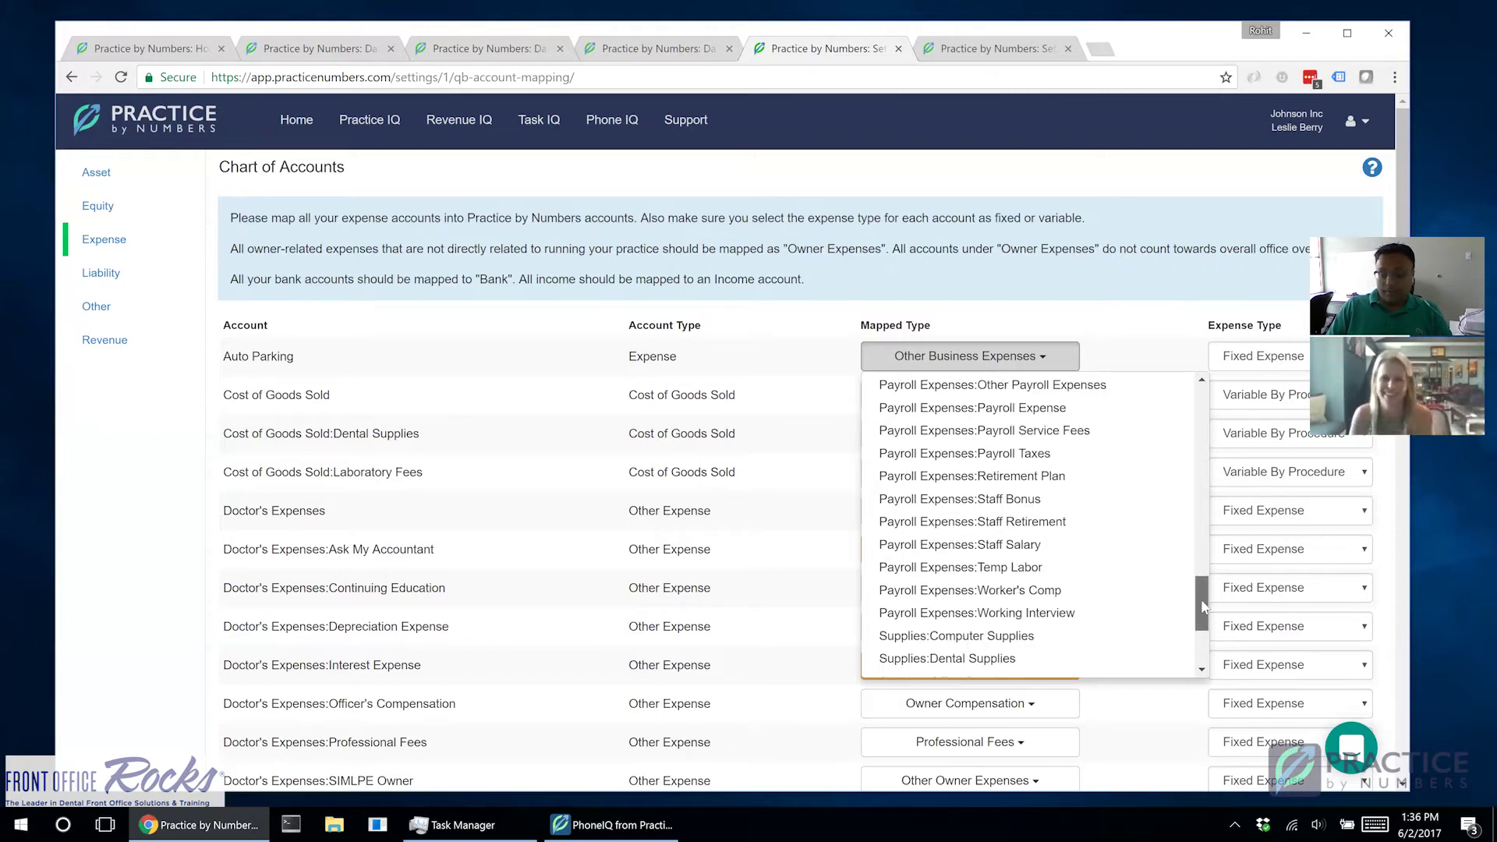
{"action": "left_click_drag", "start_coordinate": [1203, 607], "coordinate": [1220, 638]}
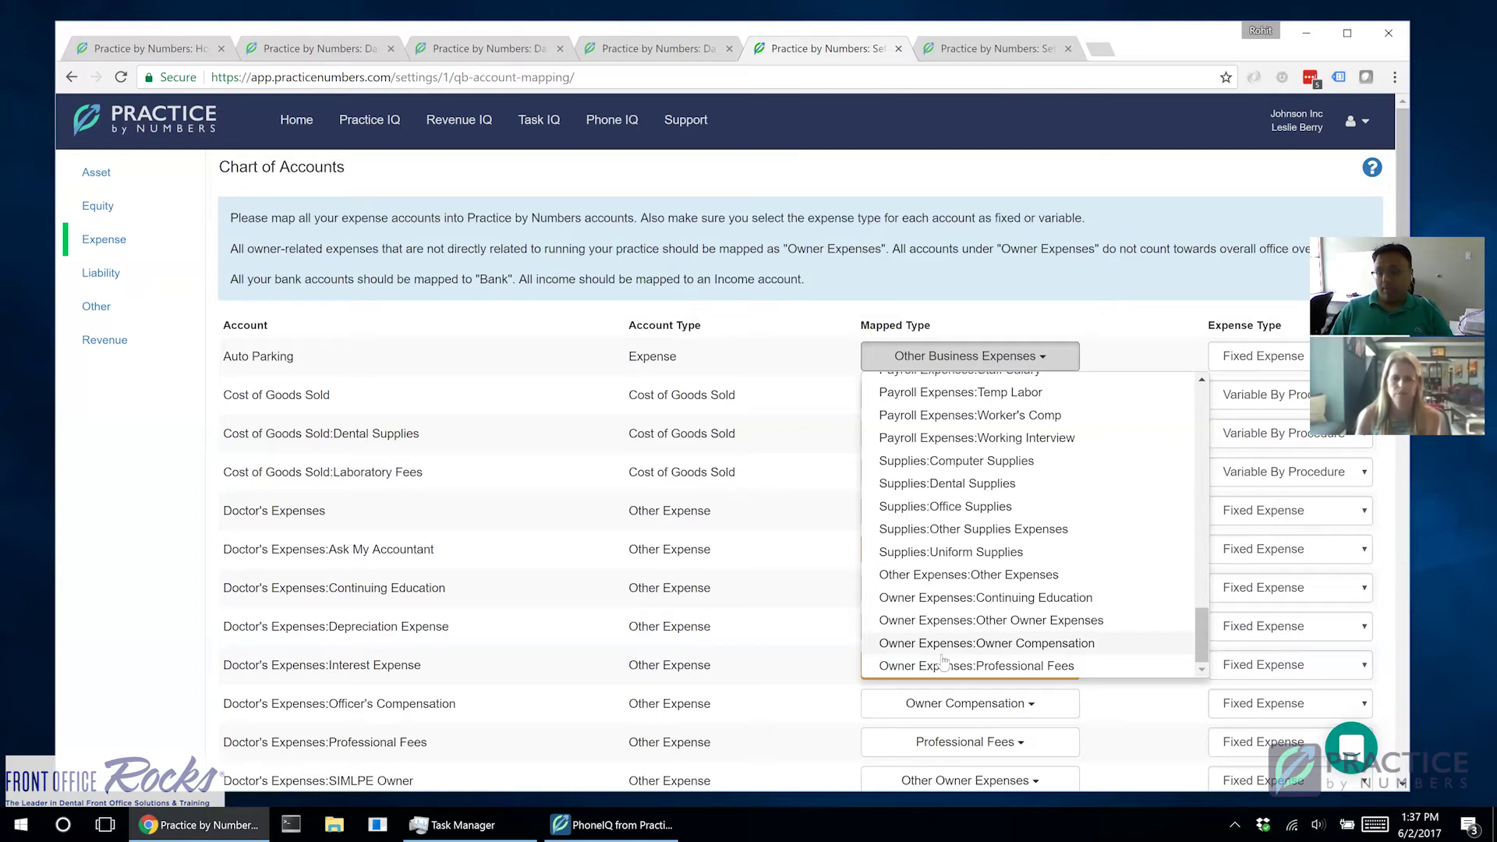
{"action": "left_click", "coordinate": [1179, 341]}
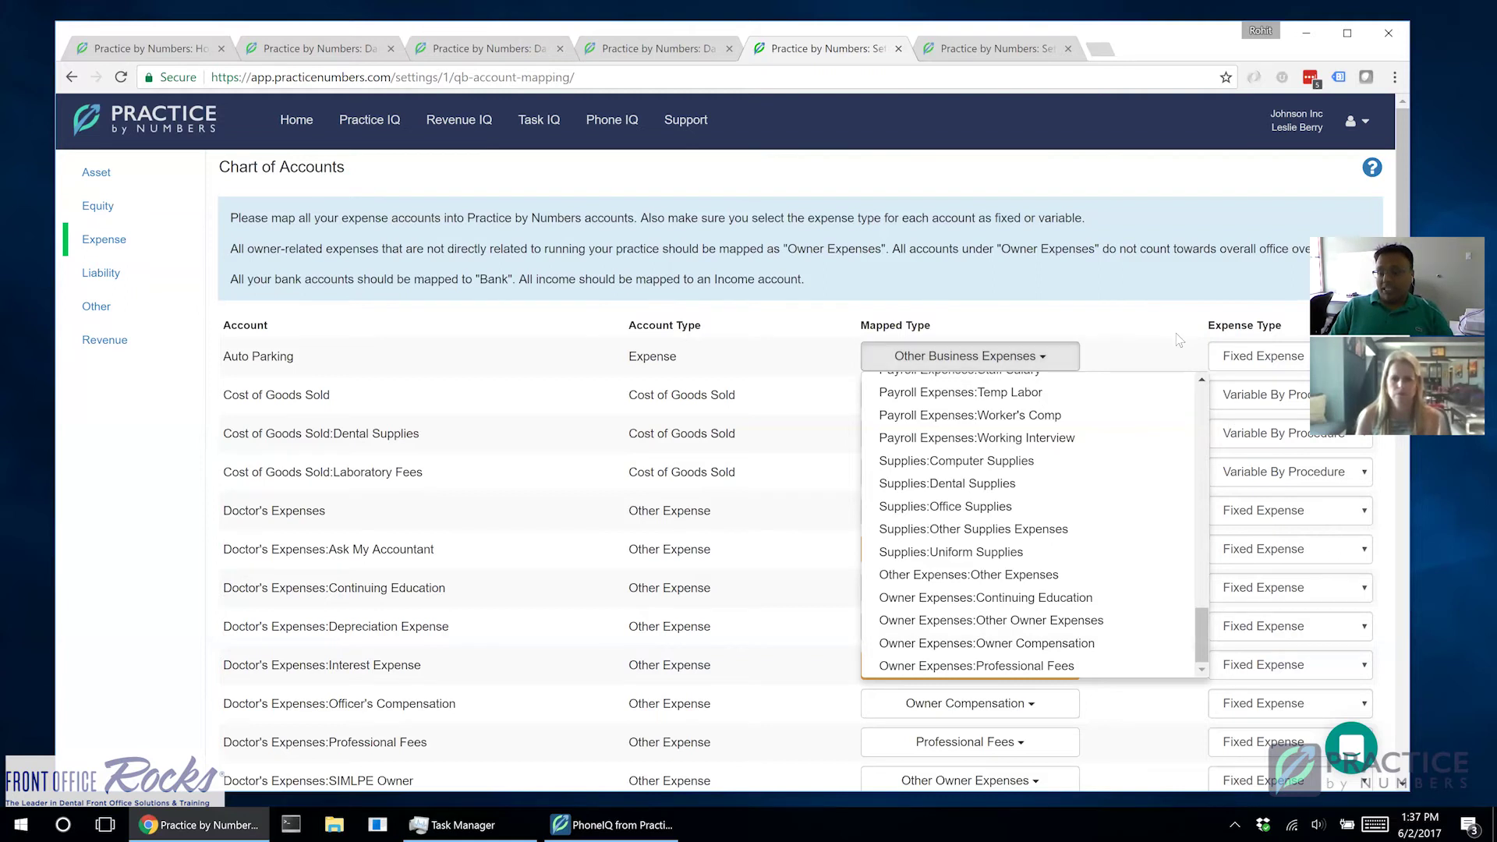